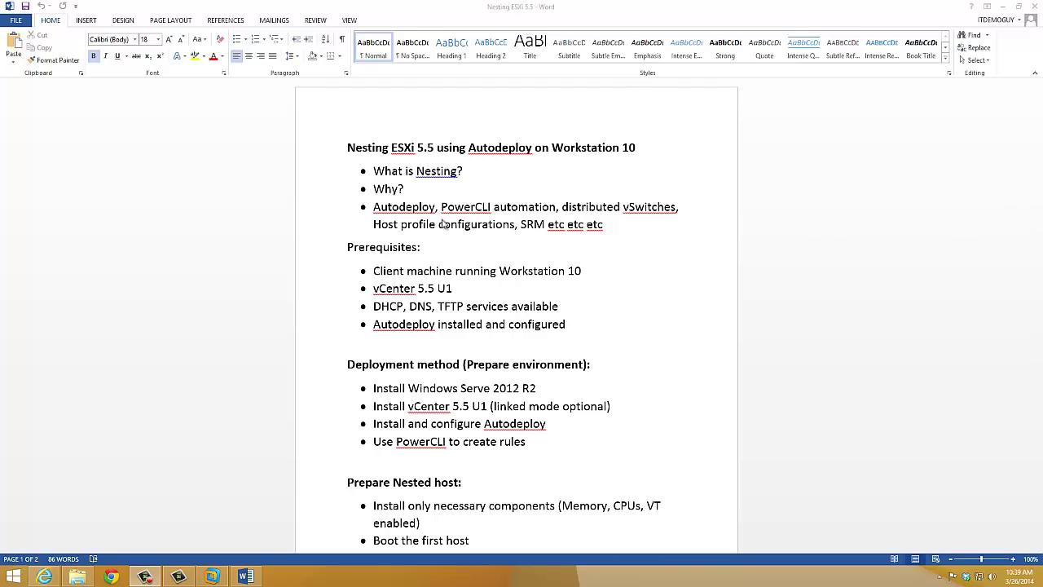
Review the introductory bullet covering Autodeploy, PowerCLI automation, host profile configurations and SRM by highlighting each topic
{"action": "double_click", "coordinate": [405, 208]}
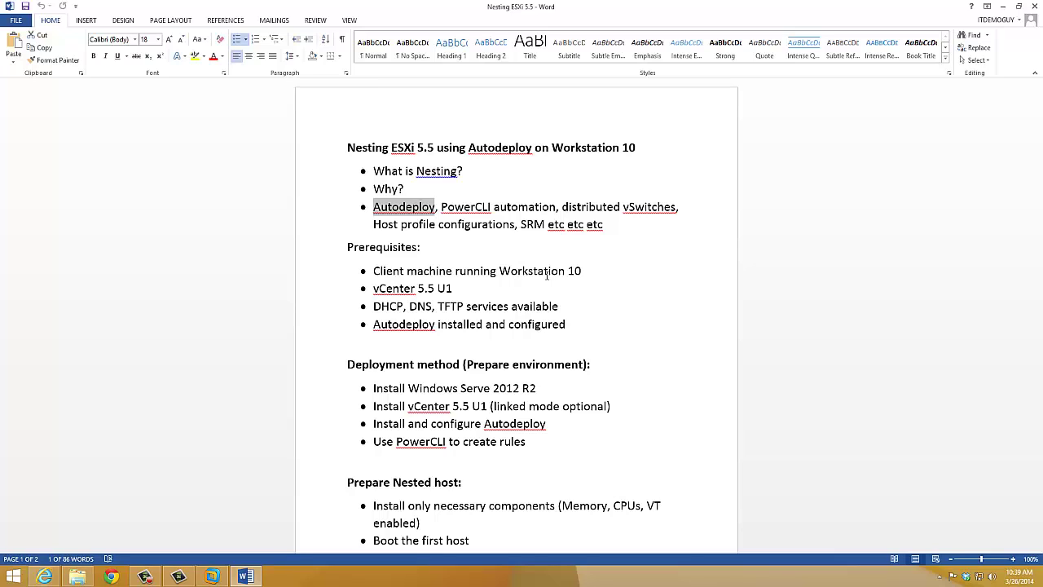
{"action": "double_click", "coordinate": [466, 210]}
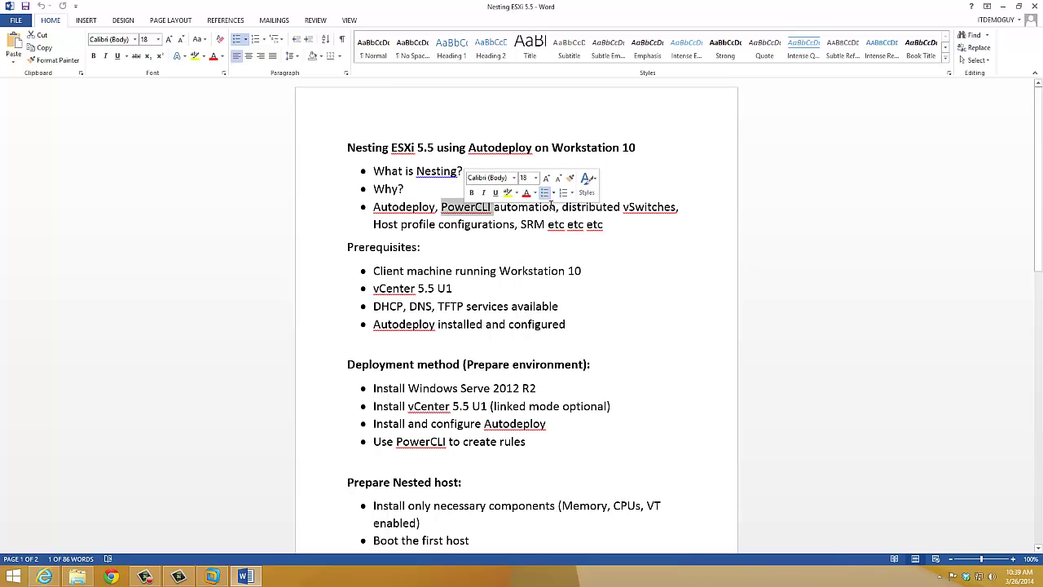
{"action": "left_click_drag", "start_coordinate": [557, 209], "coordinate": [444, 210]}
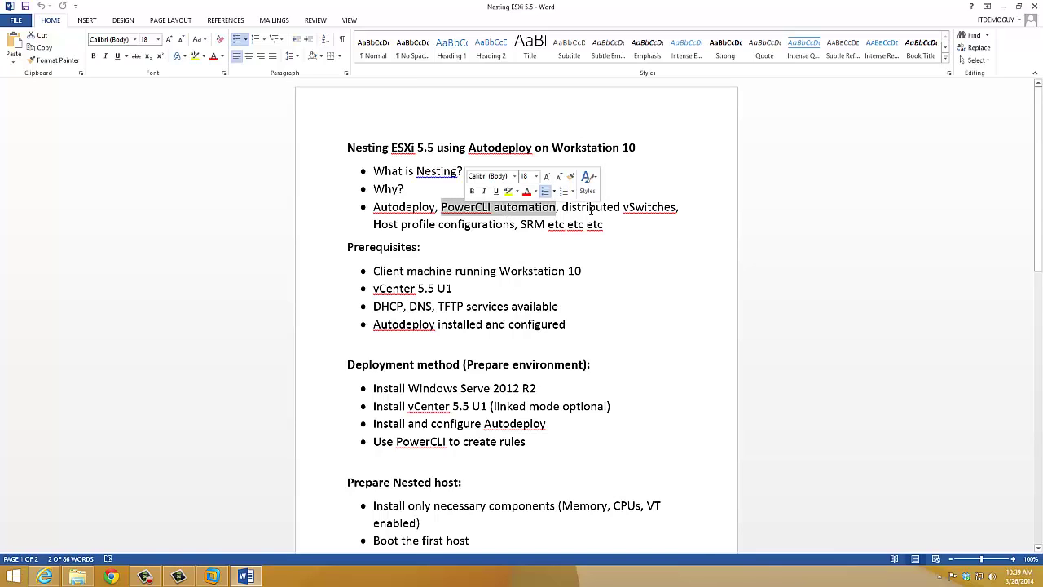
{"action": "left_click", "coordinate": [401, 233]}
{"action": "left_click_drag", "start_coordinate": [381, 224], "coordinate": [478, 230]}
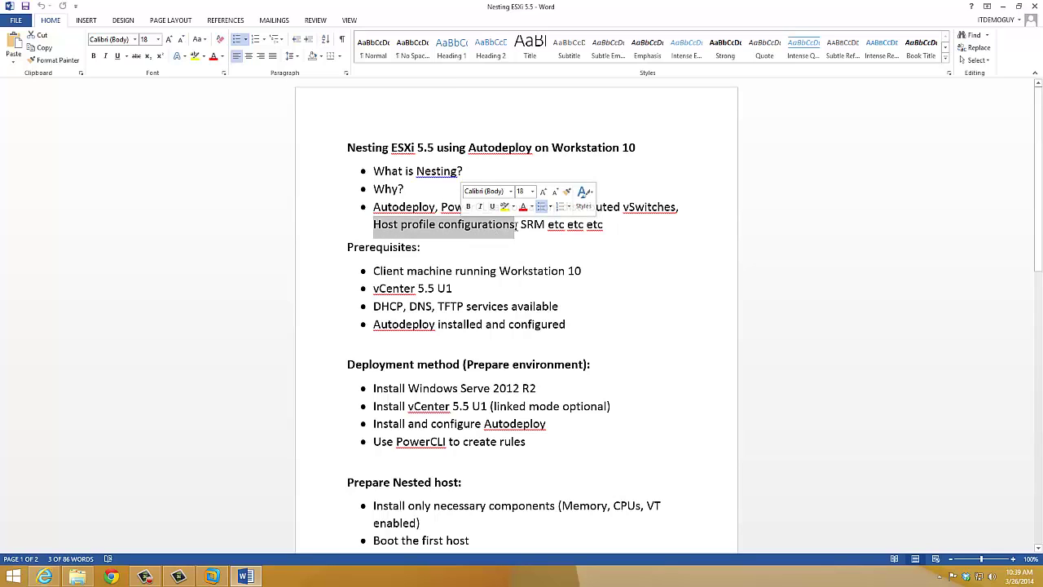
{"action": "left_click_drag", "start_coordinate": [518, 224], "coordinate": [611, 226]}
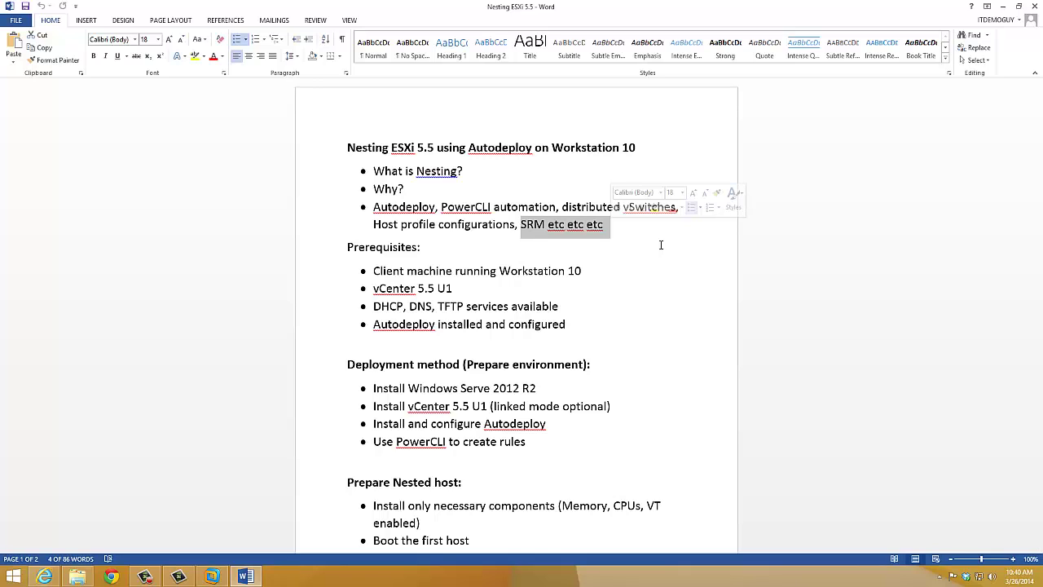
{"action": "left_click", "coordinate": [441, 248]}
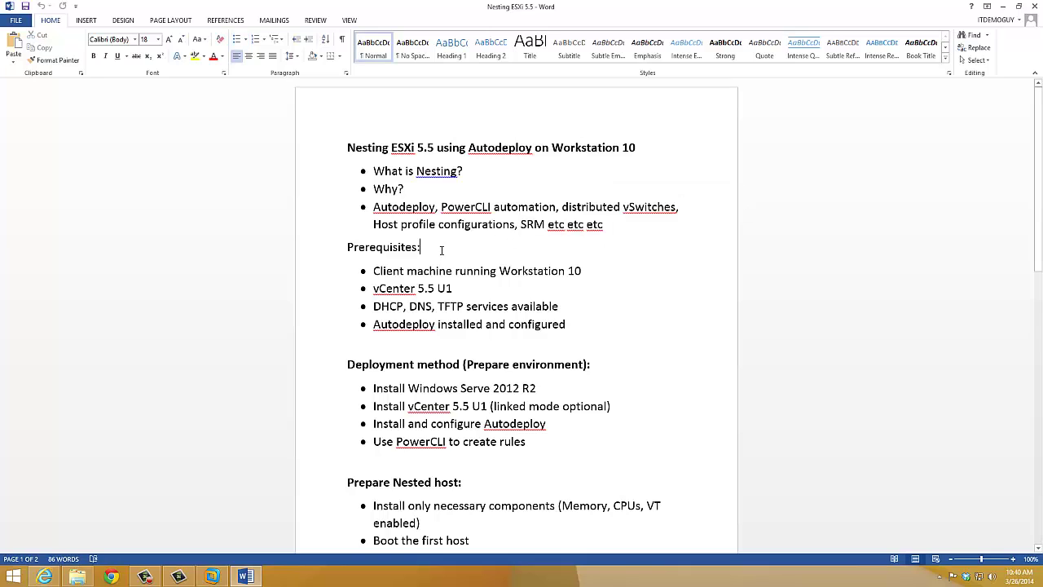
Review the client machine prerequisite, check the Workstation 10 home page in VMware Workstation, and return to the Word document
{"action": "scroll", "coordinate": [457, 245], "scroll_direction": "down", "scroll_amount": 2}
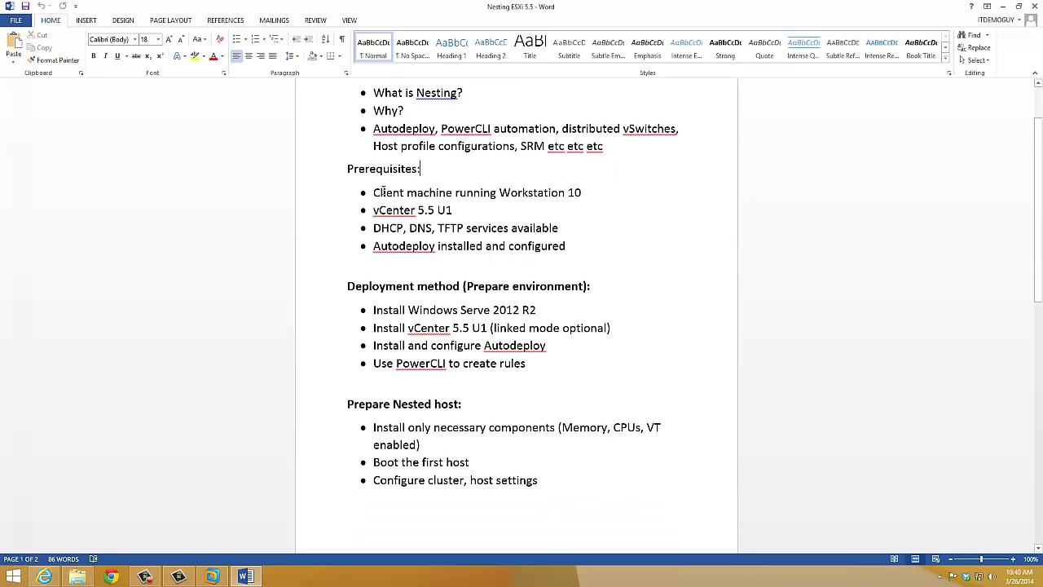
{"action": "left_click_drag", "start_coordinate": [375, 192], "coordinate": [602, 219]}
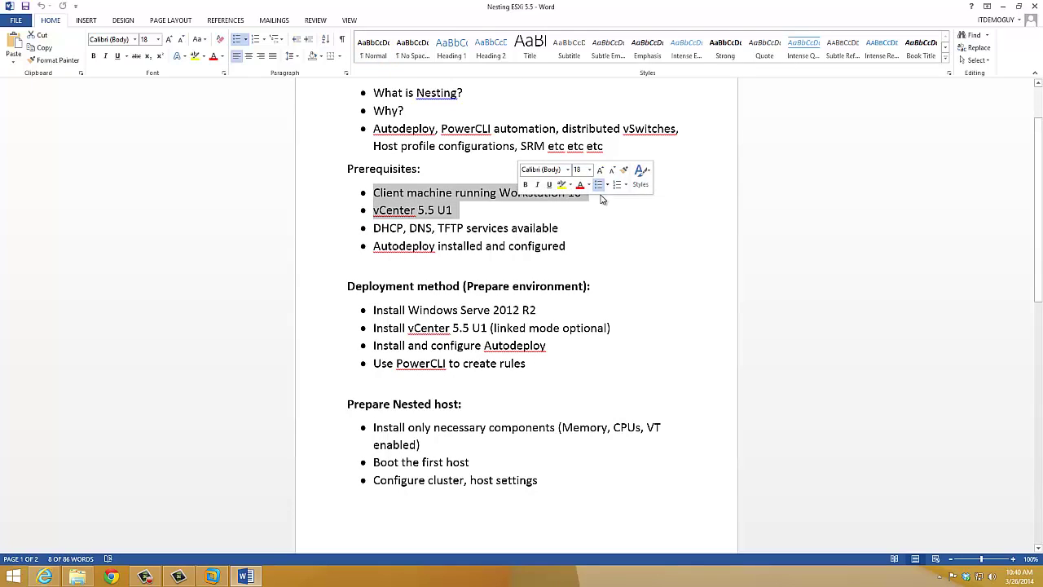
{"action": "left_click", "coordinate": [600, 194]}
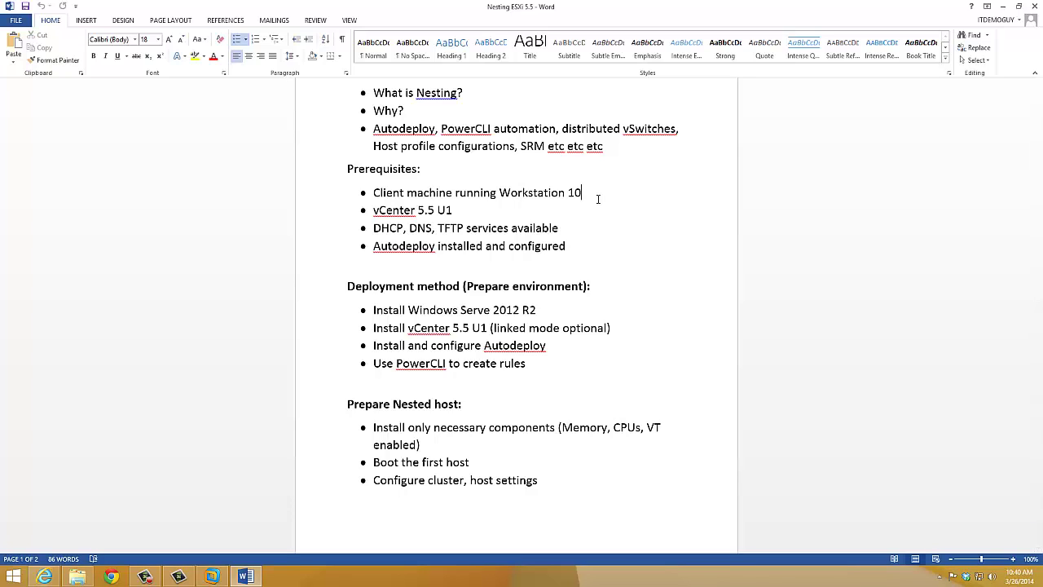
{"action": "left_click", "coordinate": [214, 576]}
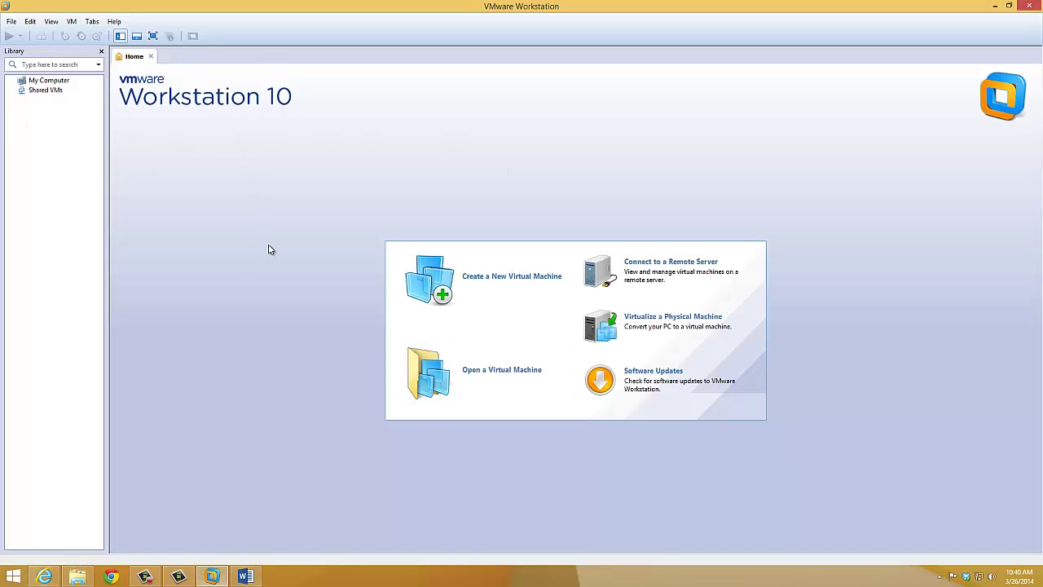
{"action": "left_click", "coordinate": [247, 576]}
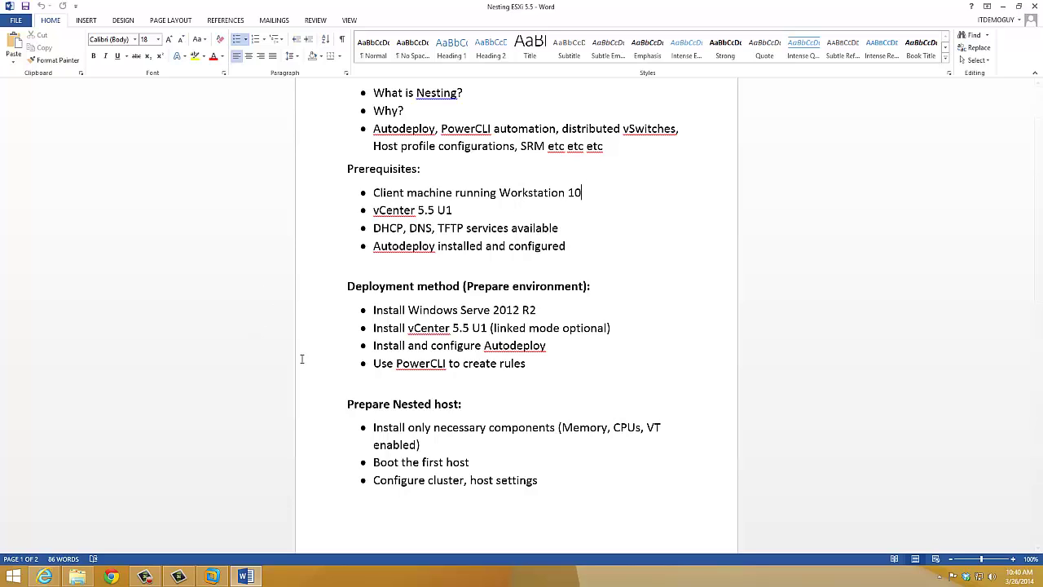
Review the remaining prerequisites: vCenter 5.5 U1, the DHCP, DNS and TFTP services, and Autodeploy installed and configured
{"action": "left_click_drag", "start_coordinate": [467, 211], "coordinate": [373, 210]}
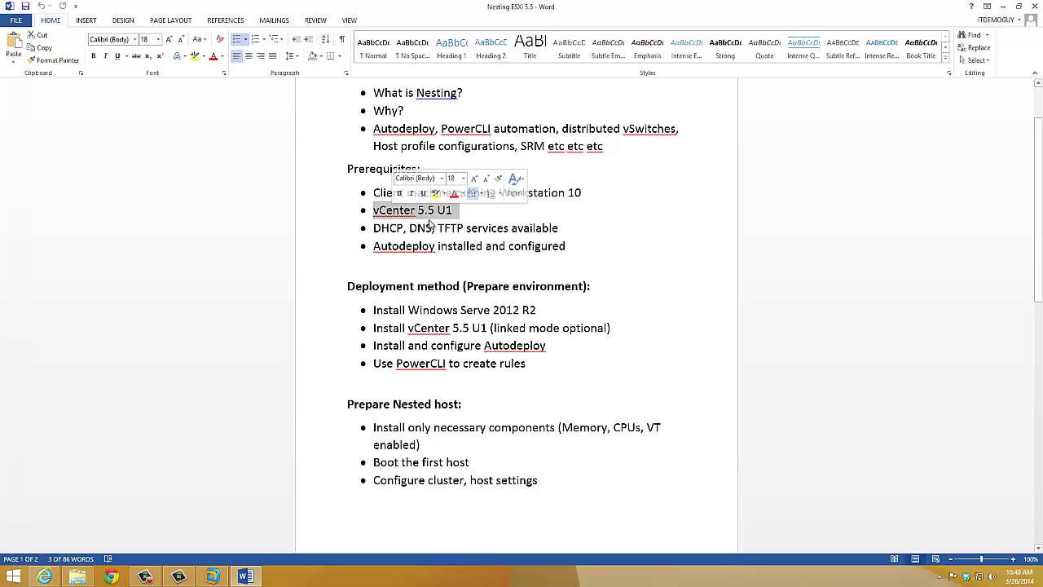
{"action": "key", "text": "End"}
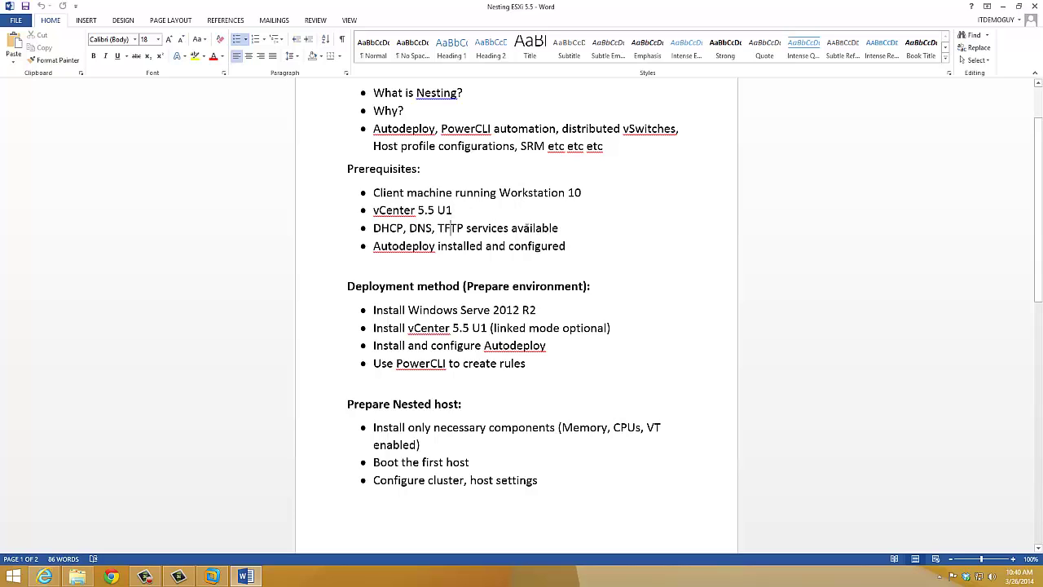
{"action": "left_click_drag", "start_coordinate": [552, 228], "coordinate": [398, 234]}
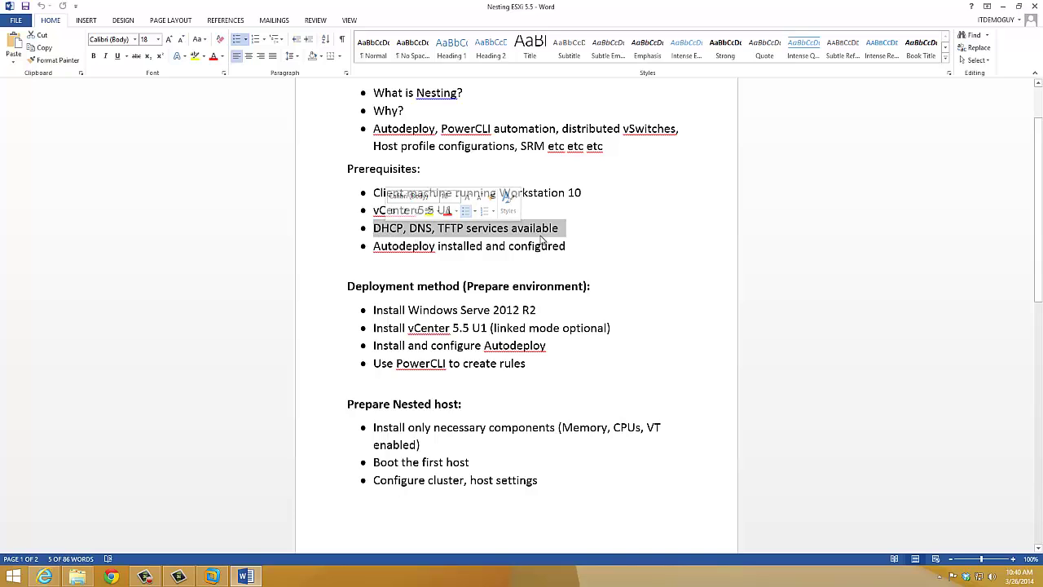
{"action": "left_click", "coordinate": [577, 235]}
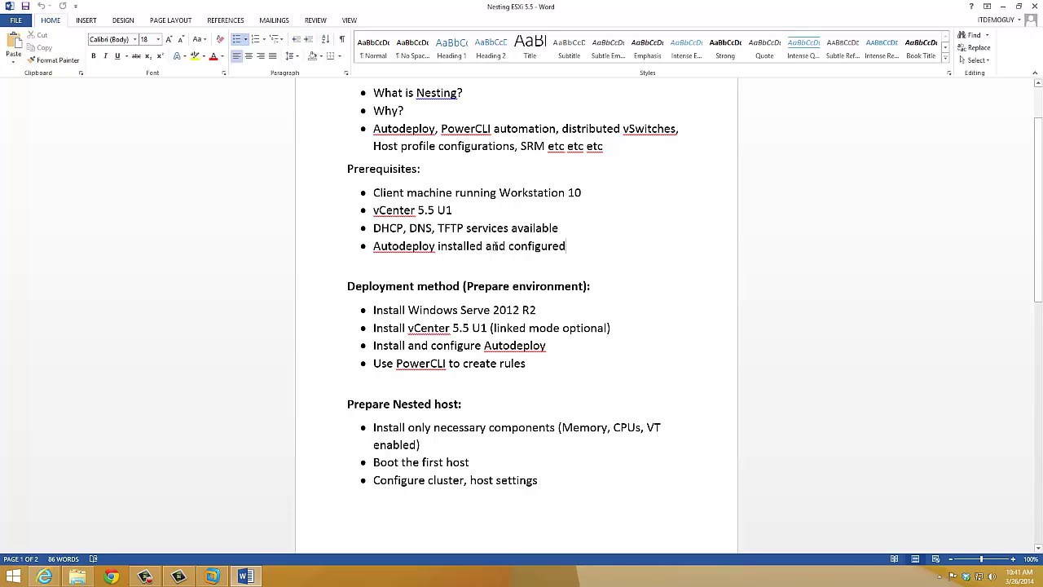
{"action": "left_click_drag", "start_coordinate": [567, 246], "coordinate": [377, 194]}
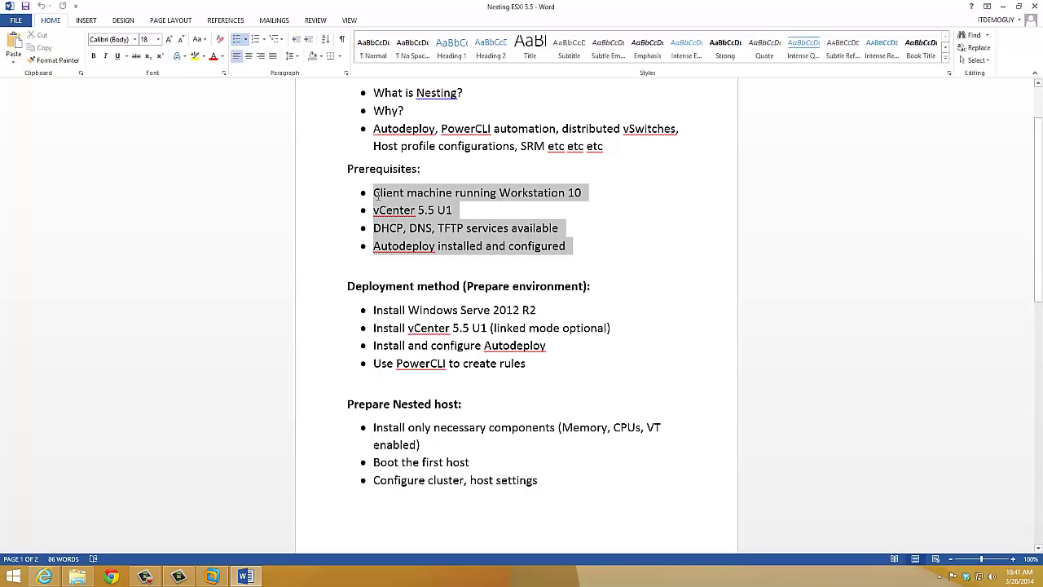
{"action": "left_click", "coordinate": [515, 284]}
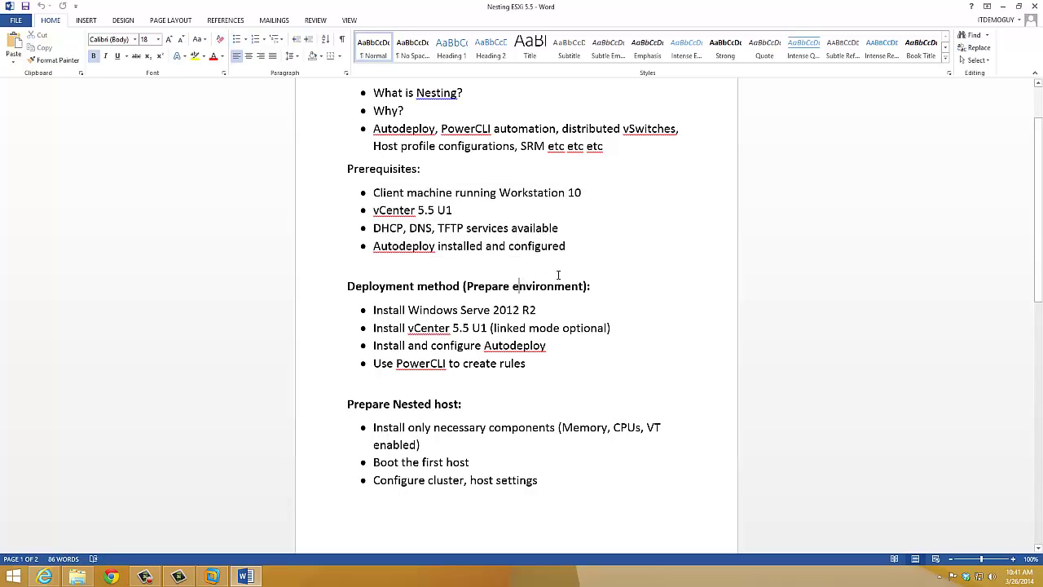
Review the item lists under the "Deployment method (Prepare environment)" and "Prepare Nested host" headings
{"action": "scroll", "coordinate": [558, 275], "scroll_direction": "down", "scroll_amount": 3}
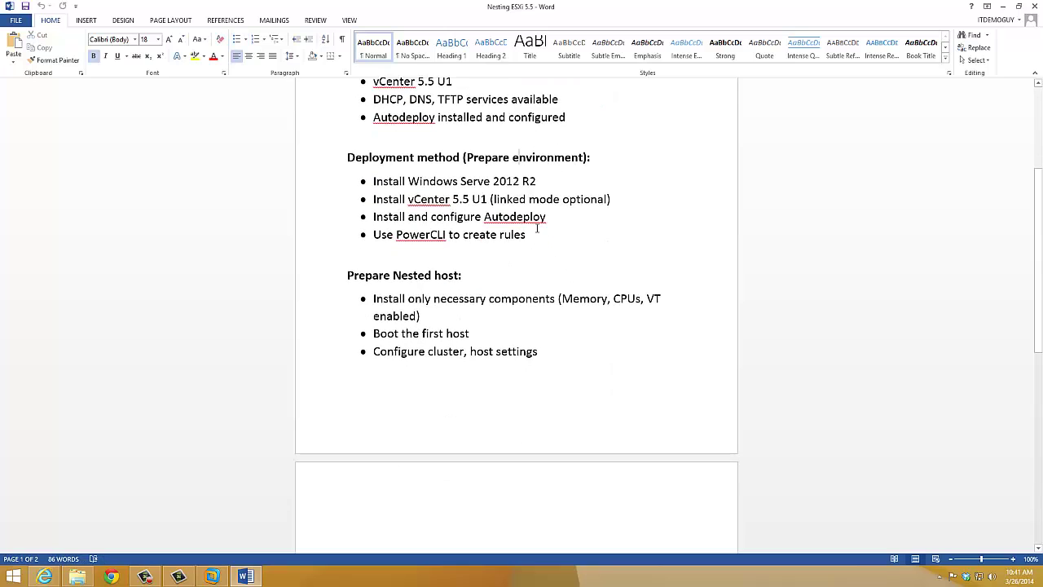
{"action": "left_click_drag", "start_coordinate": [534, 234], "coordinate": [361, 181]}
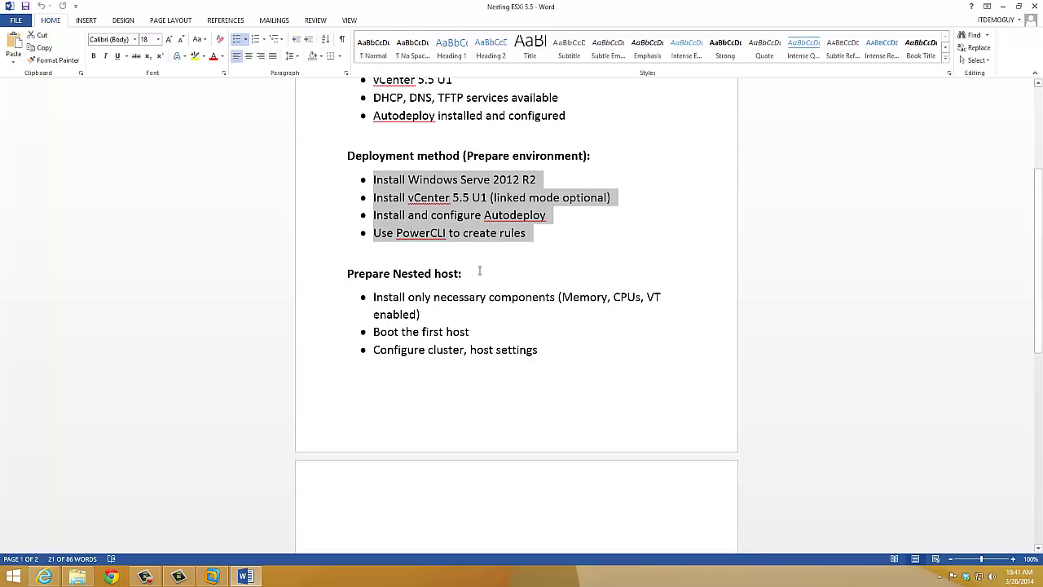
{"action": "scroll", "coordinate": [480, 271], "scroll_direction": "down", "scroll_amount": 1}
{"action": "left_click", "coordinate": [350, 221]}
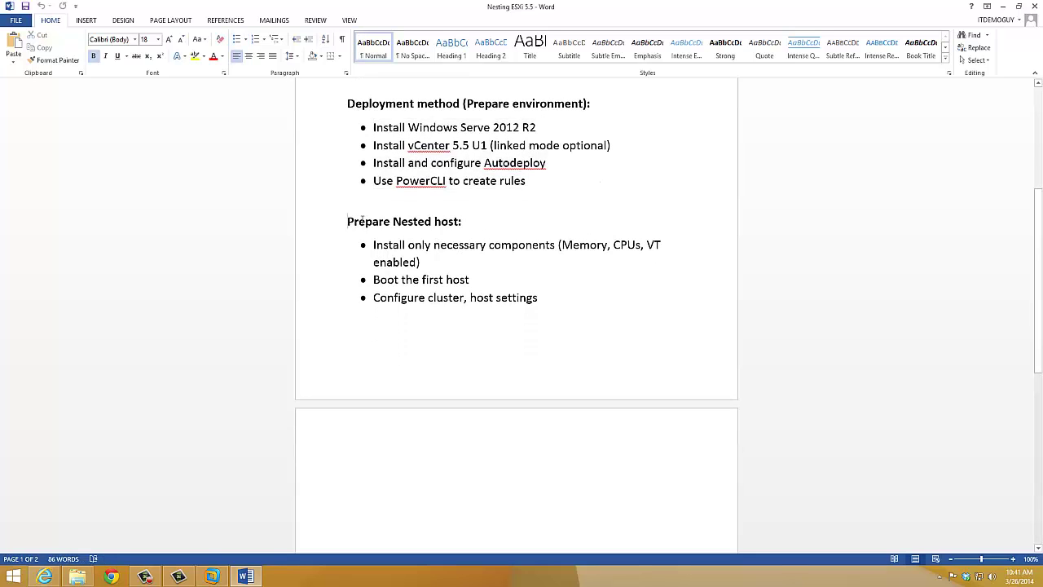
{"action": "left_click_drag", "start_coordinate": [361, 220], "coordinate": [545, 297]}
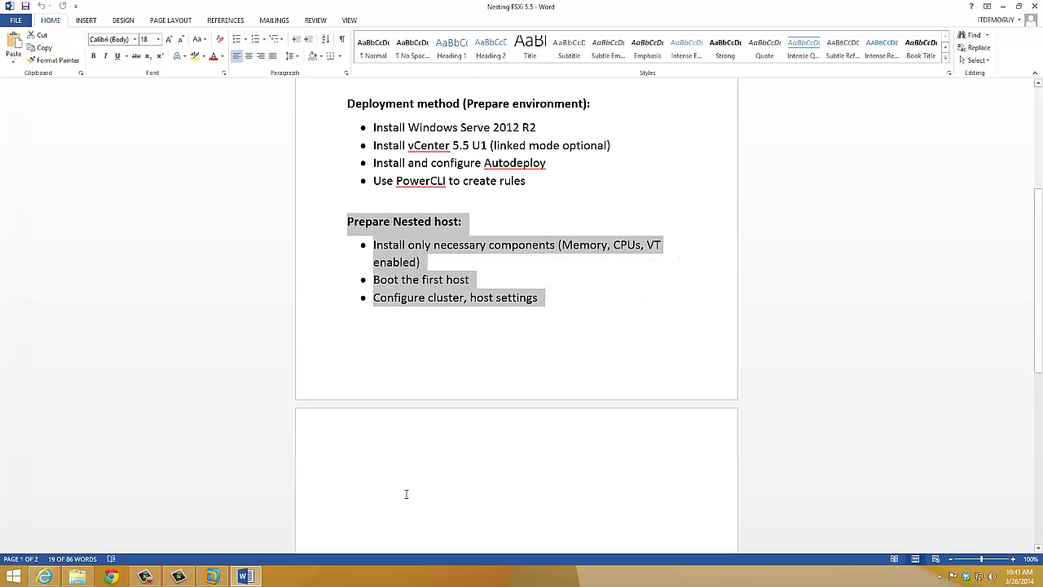
{"action": "left_click", "coordinate": [179, 577]}
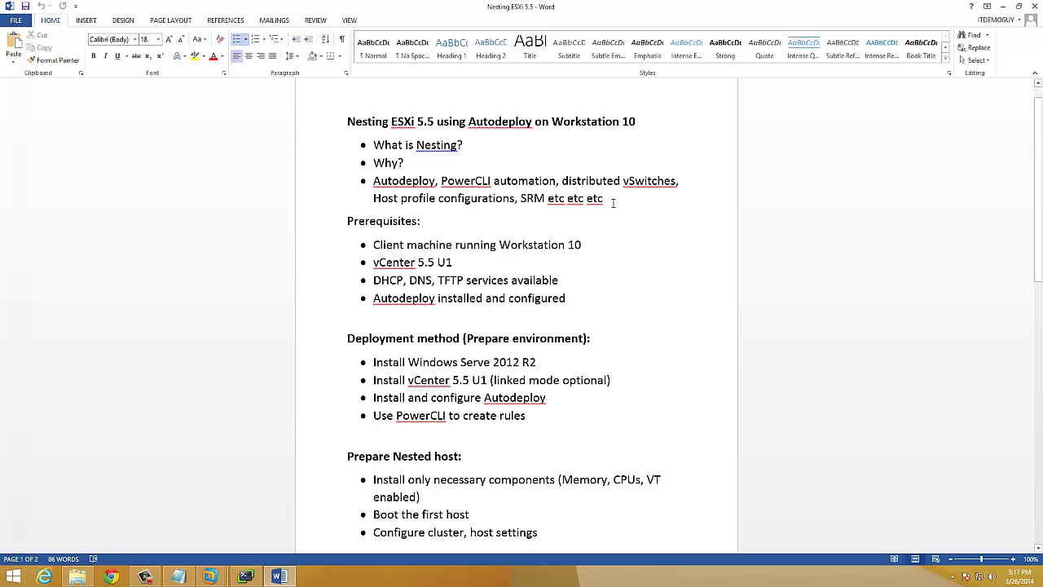
Change the three bullets under the "Nesting ESXi 5.5 using Autodeploy on Workstation 10" heading to check marks
{"action": "left_click_drag", "start_coordinate": [613, 202], "coordinate": [322, 145]}
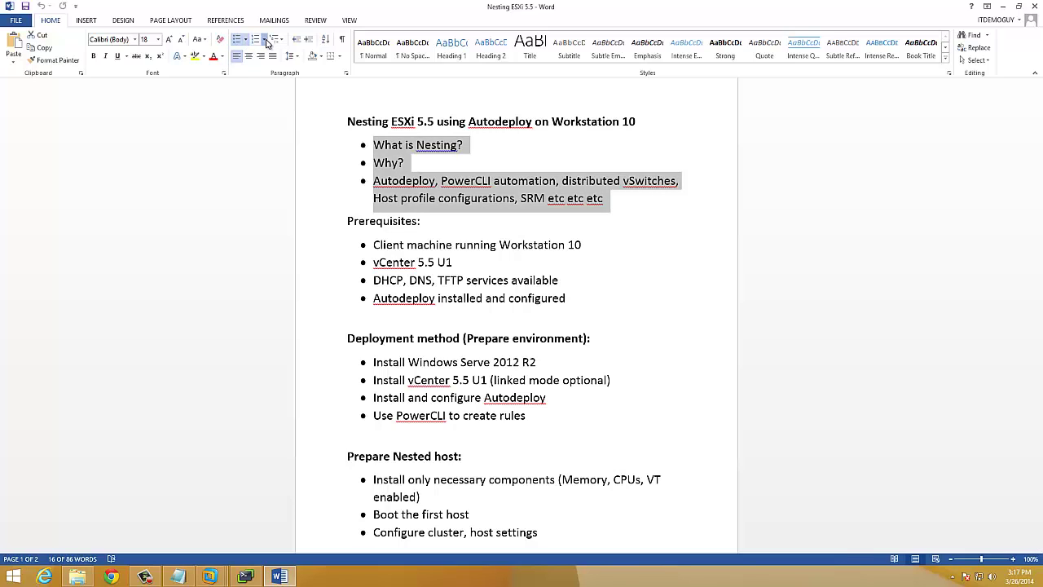
{"action": "left_click", "coordinate": [263, 40]}
{"action": "left_click", "coordinate": [262, 40]}
{"action": "left_click", "coordinate": [246, 40]}
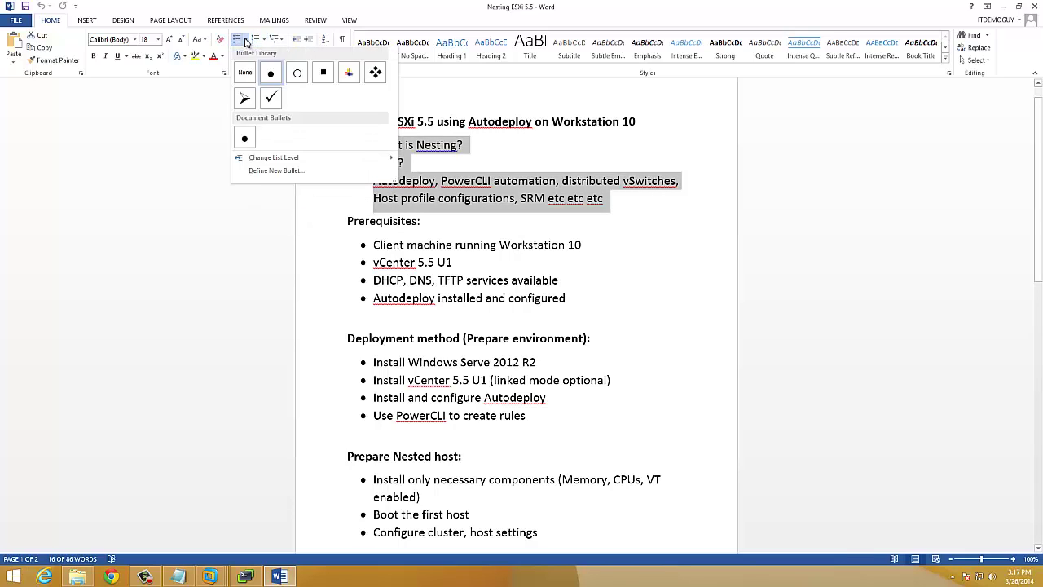
{"action": "left_click", "coordinate": [245, 40]}
{"action": "left_click", "coordinate": [245, 40]}
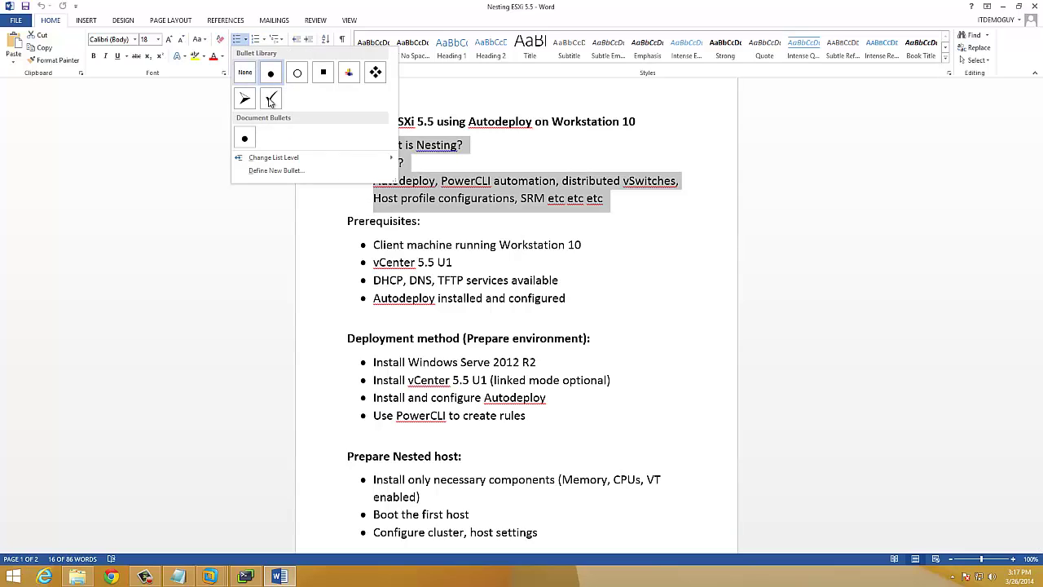
{"action": "left_click", "coordinate": [422, 214]}
{"action": "key", "text": "ctrl+z"}
Change the bullets of the four items under Prerequisites to check marks
{"action": "left_click", "coordinate": [581, 296]}
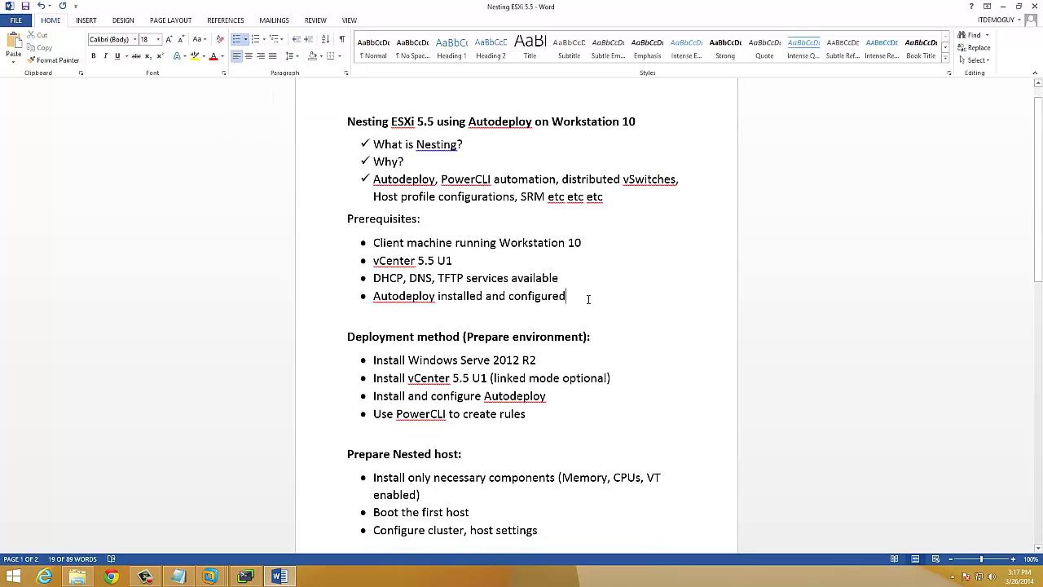
{"action": "left_click", "coordinate": [374, 242], "text": "shift"}
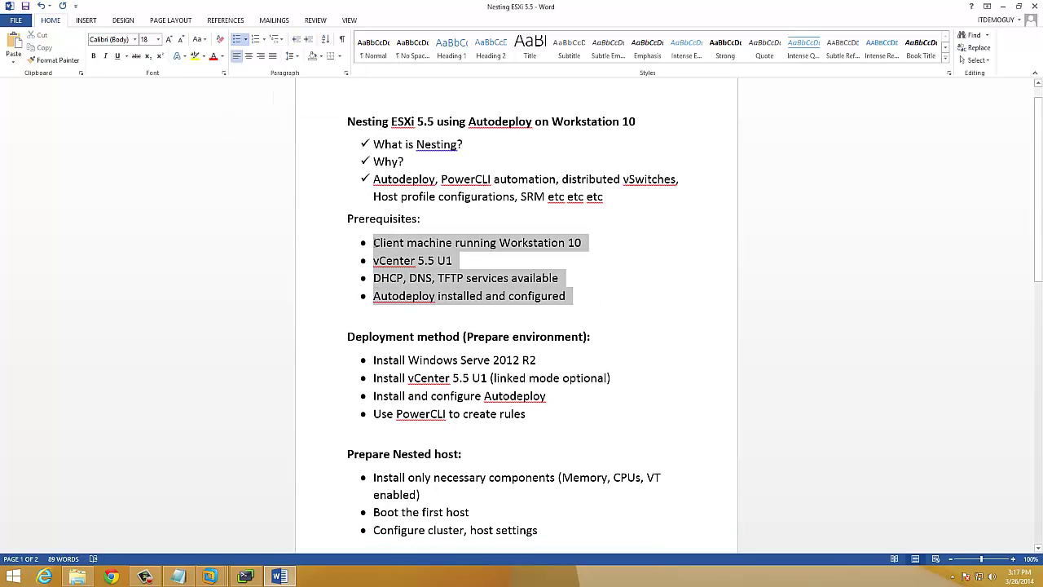
{"action": "left_click", "coordinate": [247, 42]}
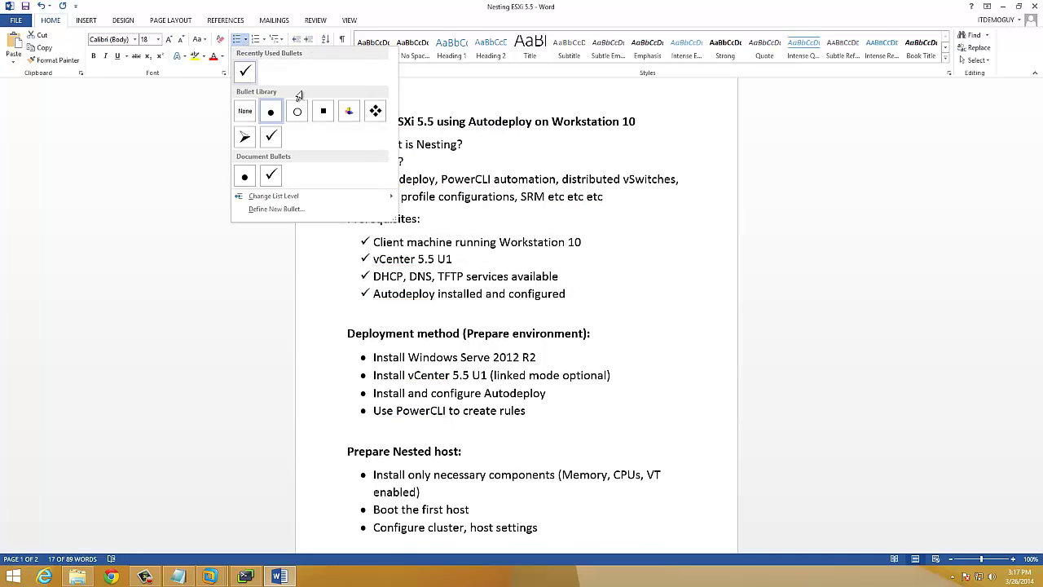
{"action": "left_click", "coordinate": [648, 310]}
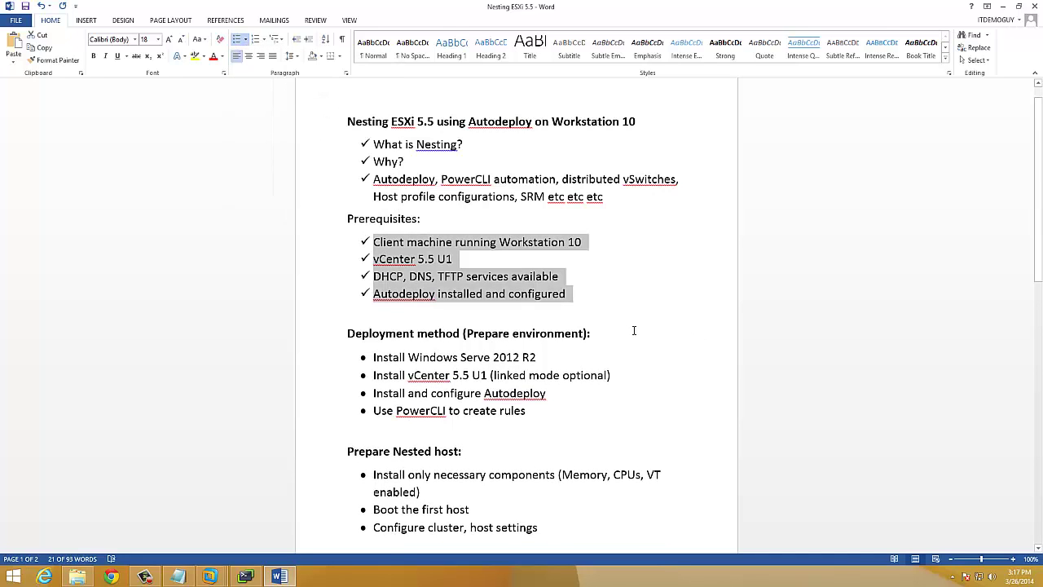
Correct "Serve" to "Server" in the Windows 2012 R2 item of the deployment method list
{"action": "left_click", "coordinate": [563, 424]}
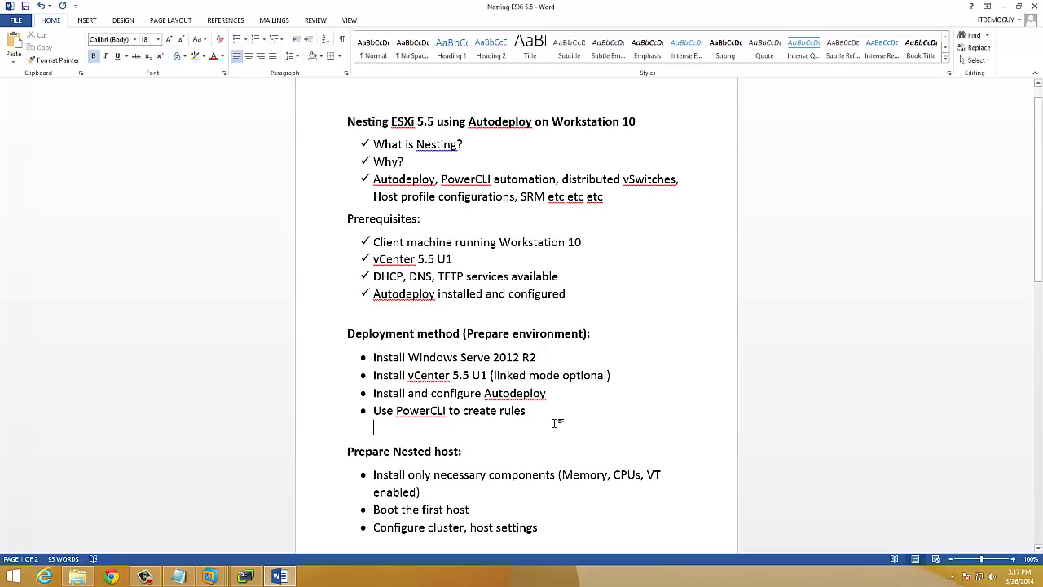
{"action": "left_click", "coordinate": [549, 410]}
{"action": "left_click_drag", "start_coordinate": [533, 410], "coordinate": [383, 357]}
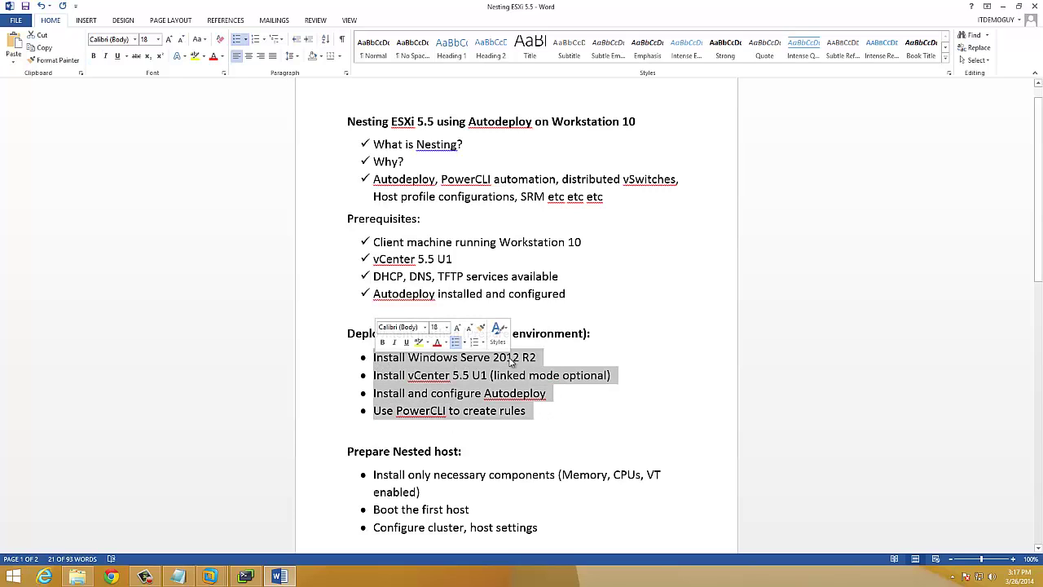
{"action": "left_click", "coordinate": [490, 360]}
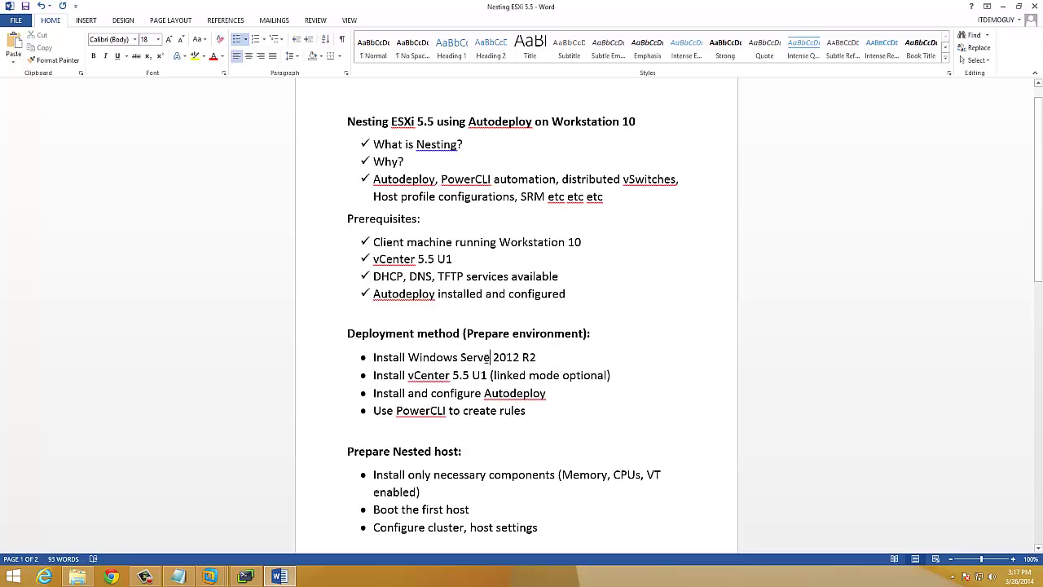
{"action": "type", "text": "r"}
Review the "Install and configure Autodeploy" item and bring up the "autodeployseetup drwsvc" script in Notepad
{"action": "left_click", "coordinate": [553, 411]}
{"action": "left_click_drag", "start_coordinate": [390, 393], "coordinate": [551, 394]}
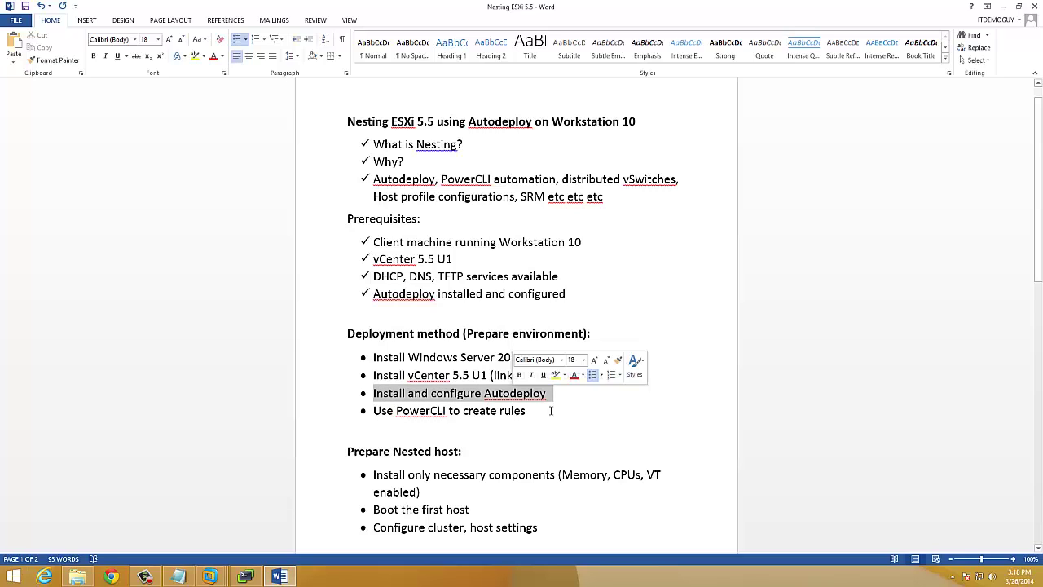
{"action": "left_click", "coordinate": [562, 394]}
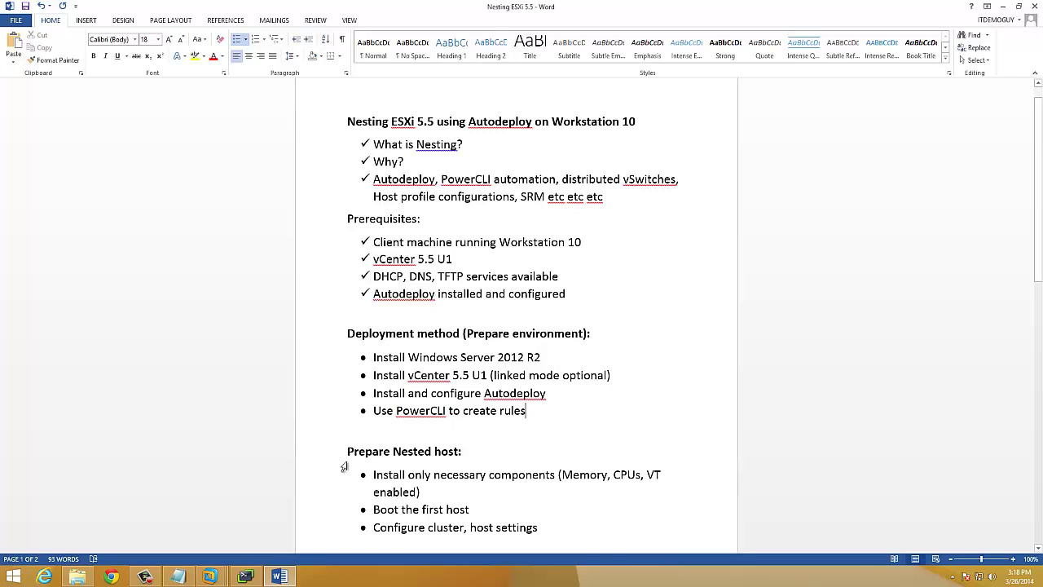
{"action": "left_click", "coordinate": [181, 577]}
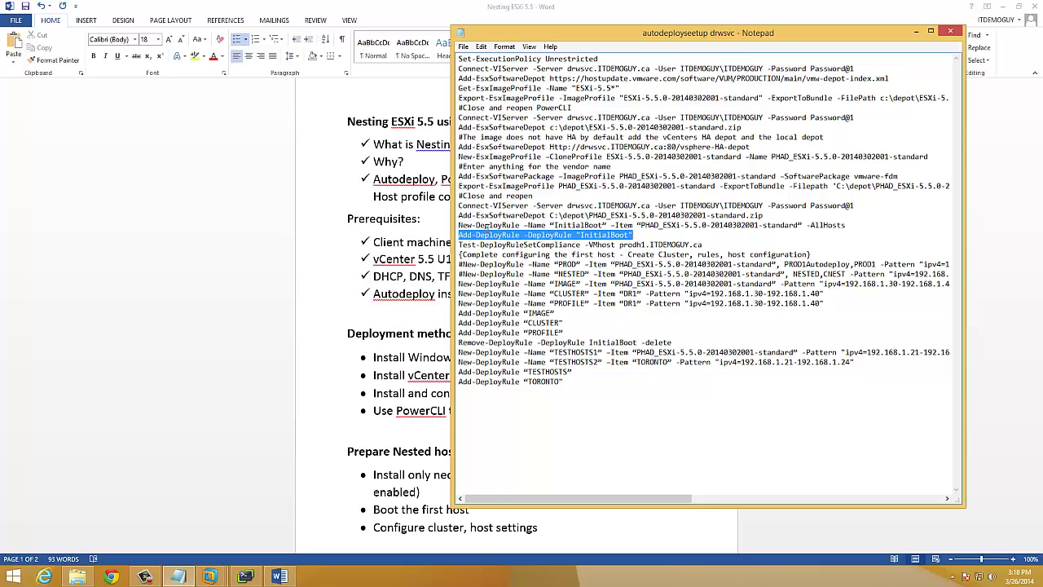
Examine the New-DeployRule and Add-DeployRule commands for the "InitialBoot" rule in the script
{"action": "left_click_drag", "start_coordinate": [634, 236], "coordinate": [459, 225]}
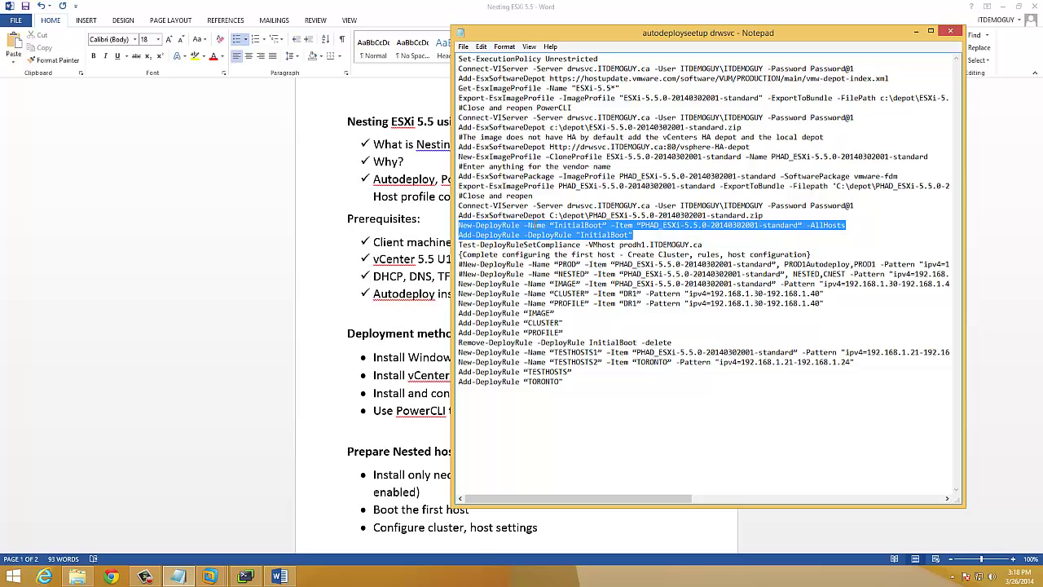
{"action": "left_click", "coordinate": [593, 234]}
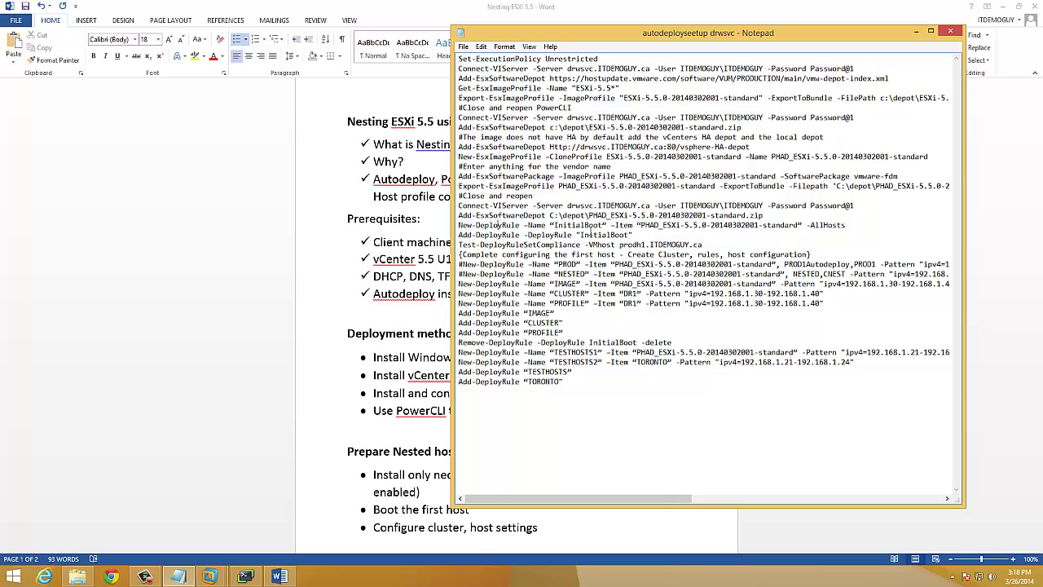
{"action": "key", "text": "Right"}
{"action": "key", "text": "Right"}
{"action": "key", "text": "shift+Right"}
{"action": "double_click", "coordinate": [558, 225]}
{"action": "left_click", "coordinate": [146, 577]}
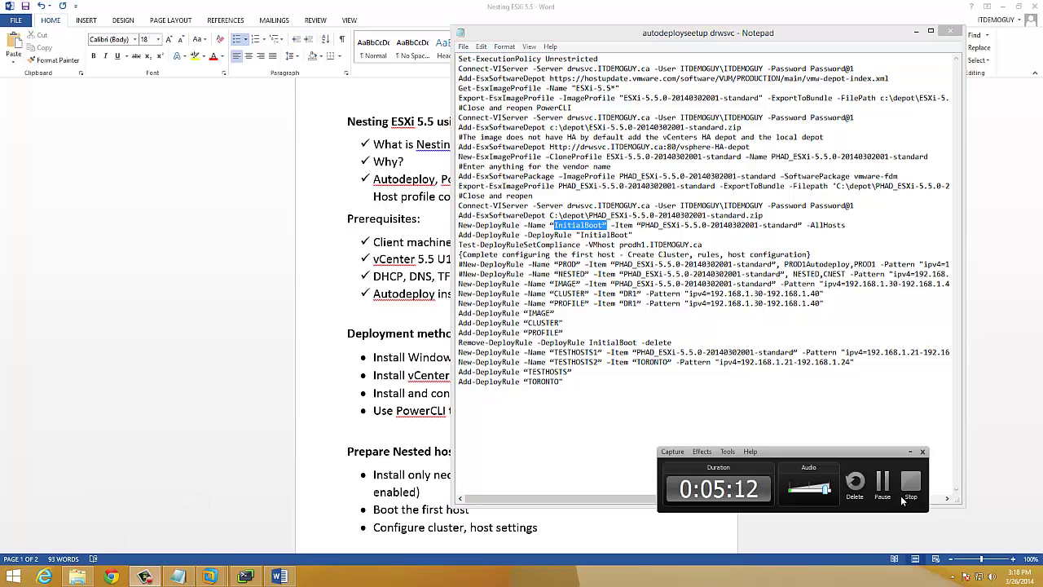
{"action": "left_click", "coordinate": [886, 490]}
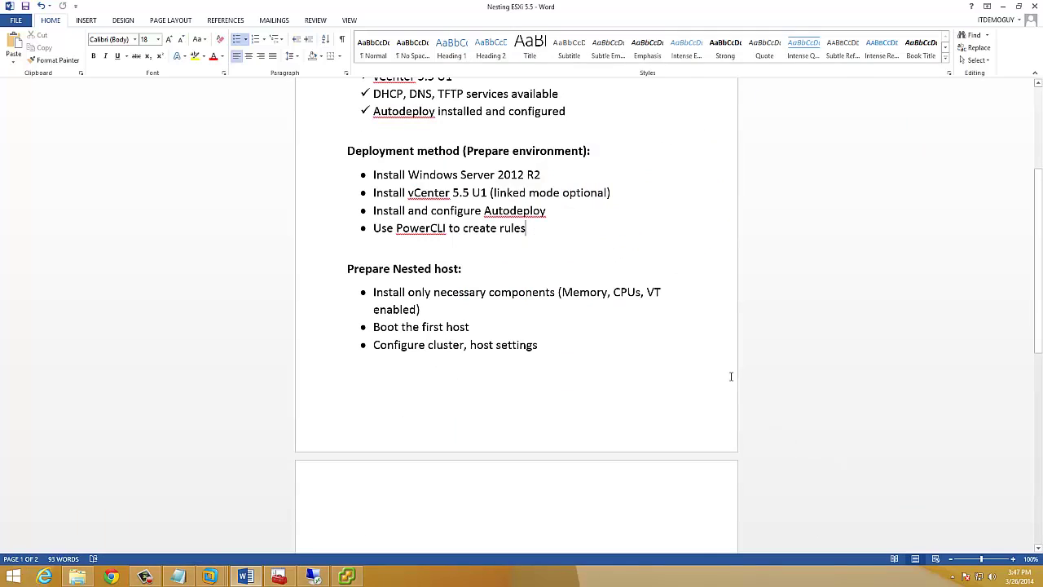
Change the bullets of the four items under "Deployment method (Prepare environment)" to check marks
{"action": "left_click_drag", "start_coordinate": [538, 226], "coordinate": [381, 179]}
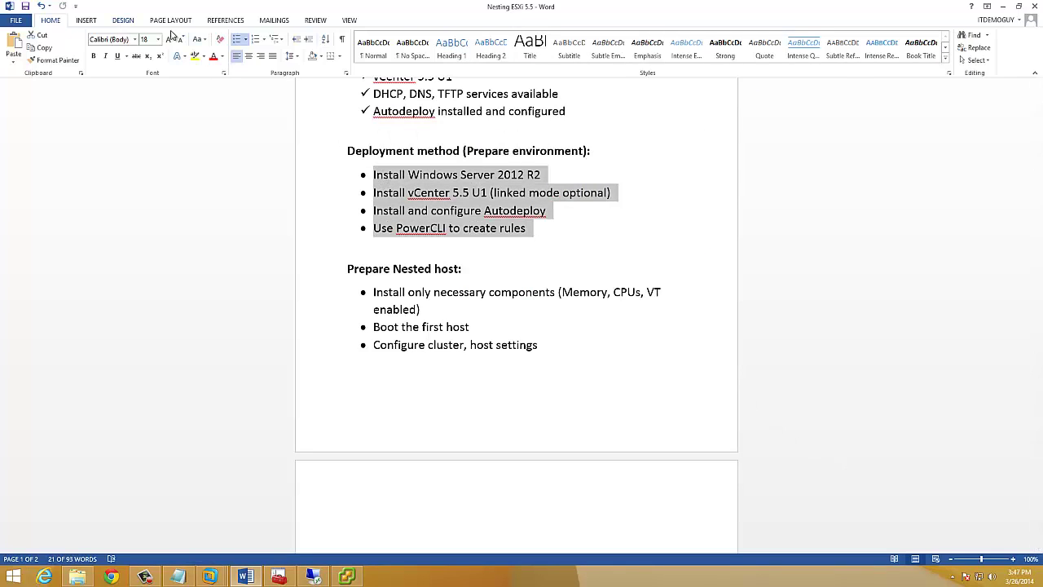
{"action": "left_click", "coordinate": [246, 39]}
{"action": "left_click", "coordinate": [245, 72]}
{"action": "left_click", "coordinate": [538, 342]}
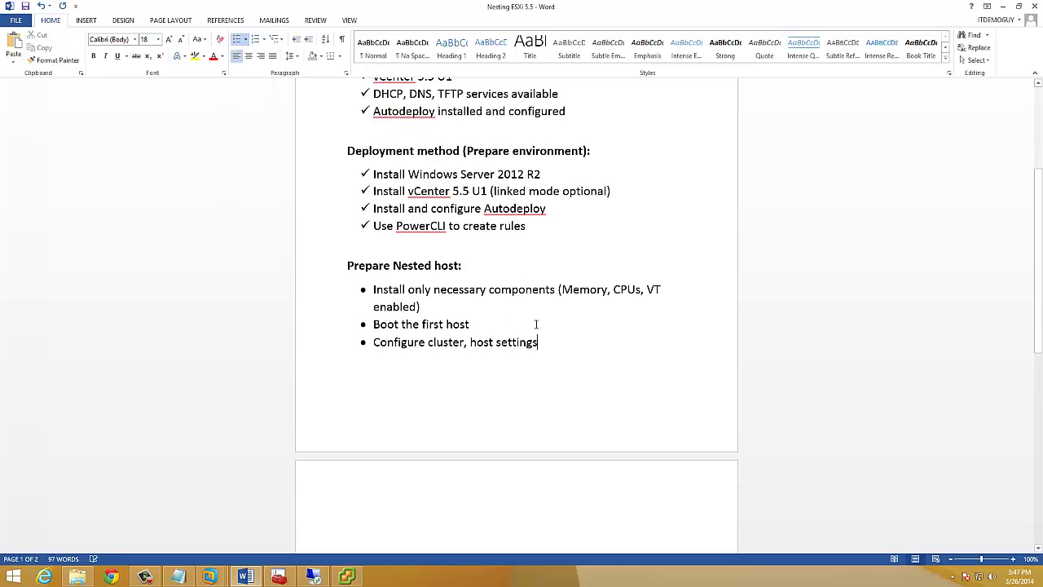
Switch to VMware Workstation and begin a new typical virtual machine whose operating system will be installed later
{"action": "left_click", "coordinate": [1002, 6]}
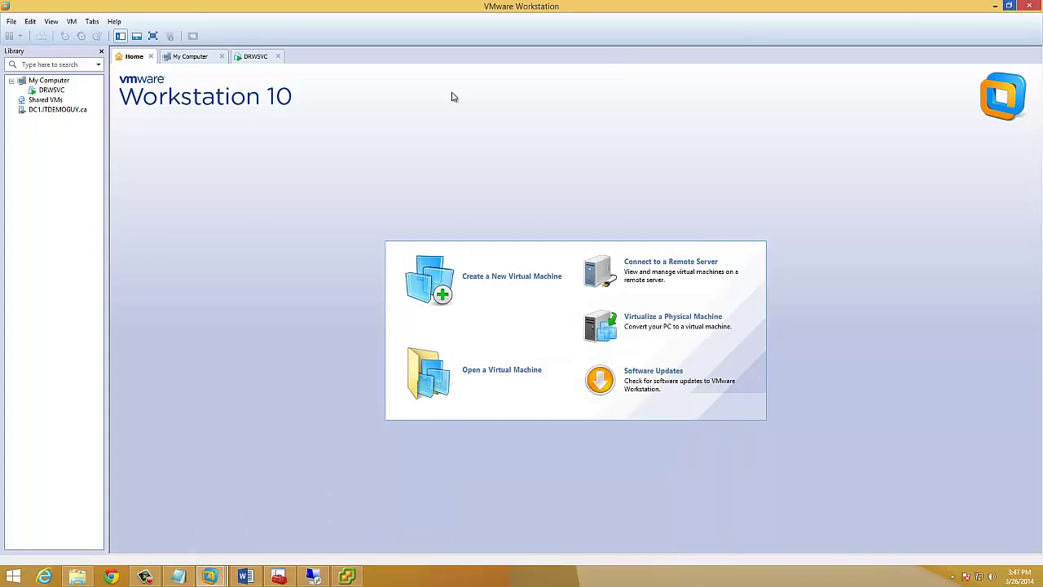
{"action": "left_click", "coordinate": [509, 284]}
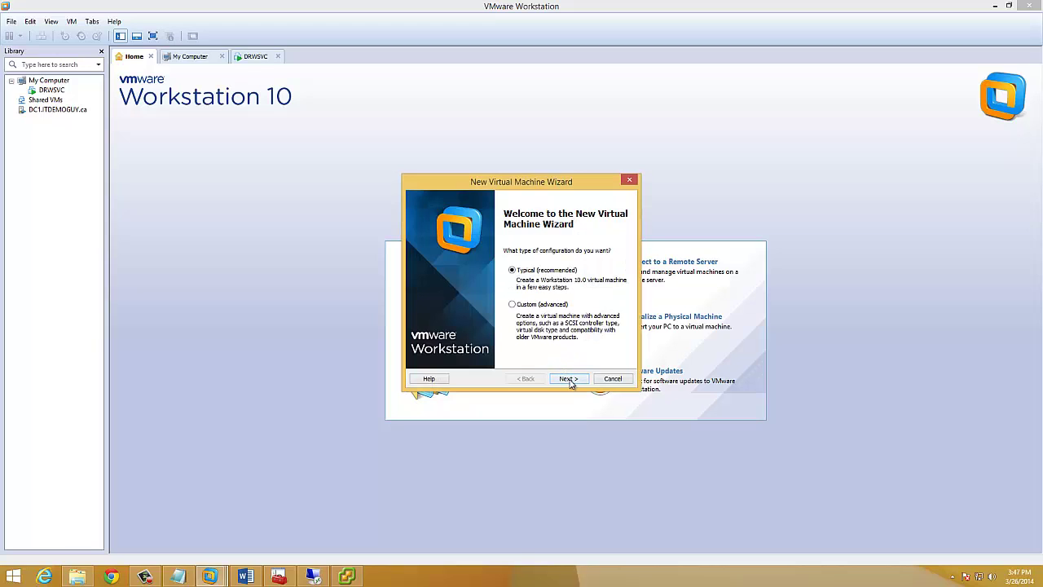
{"action": "left_click", "coordinate": [568, 380]}
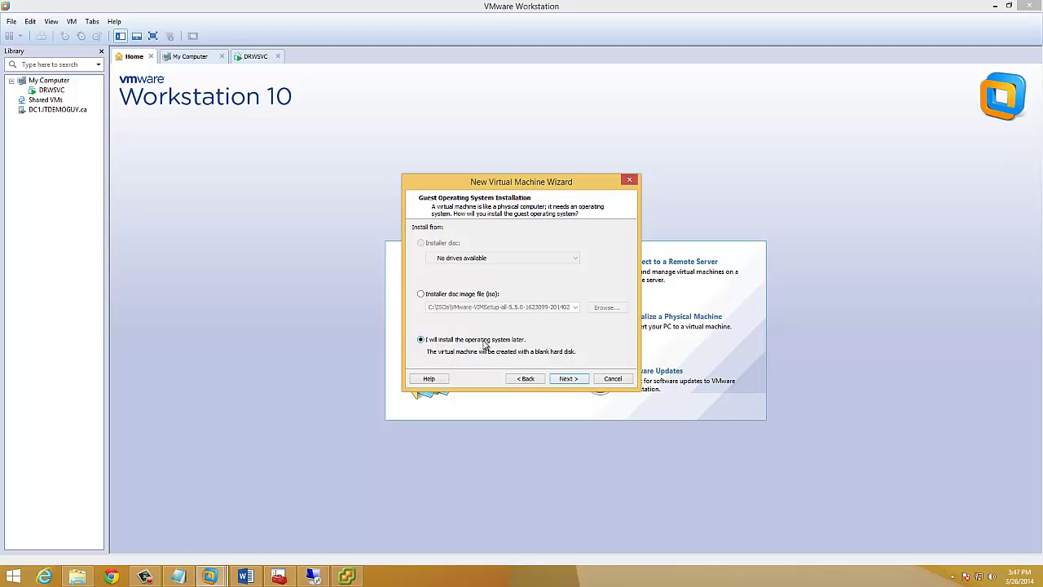
{"action": "left_click", "coordinate": [566, 380]}
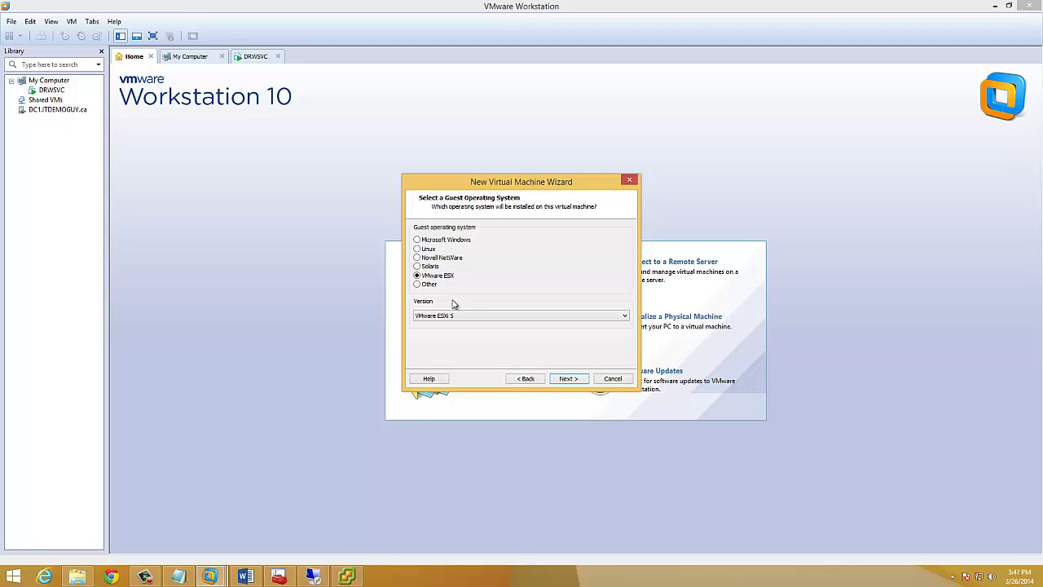
Switch to the Word plan and review the component requirements and first-host boot item under "Prepare Nested host"
{"action": "left_click", "coordinate": [244, 577]}
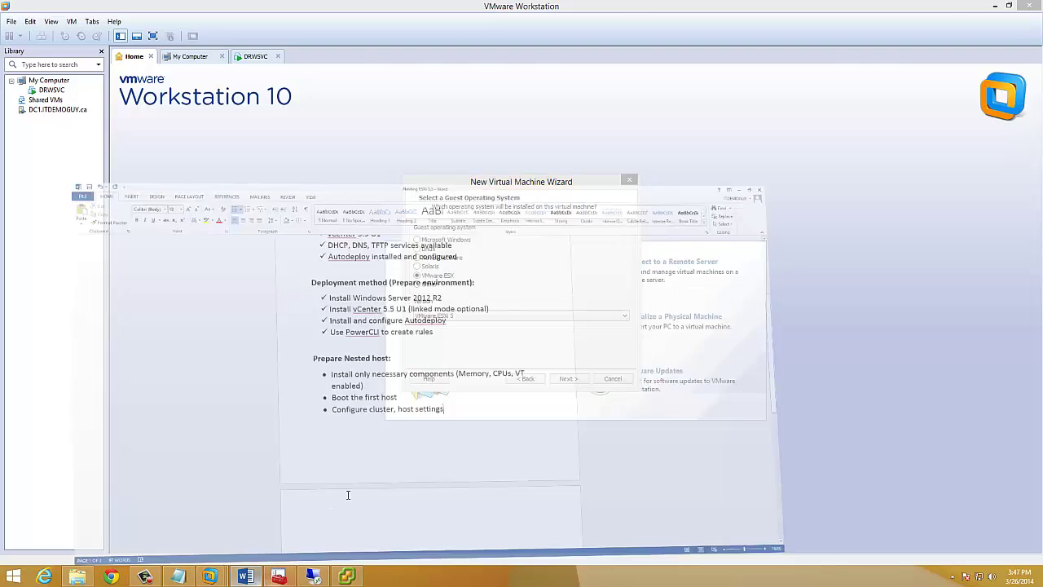
{"action": "left_click_drag", "start_coordinate": [647, 290], "coordinate": [673, 291]}
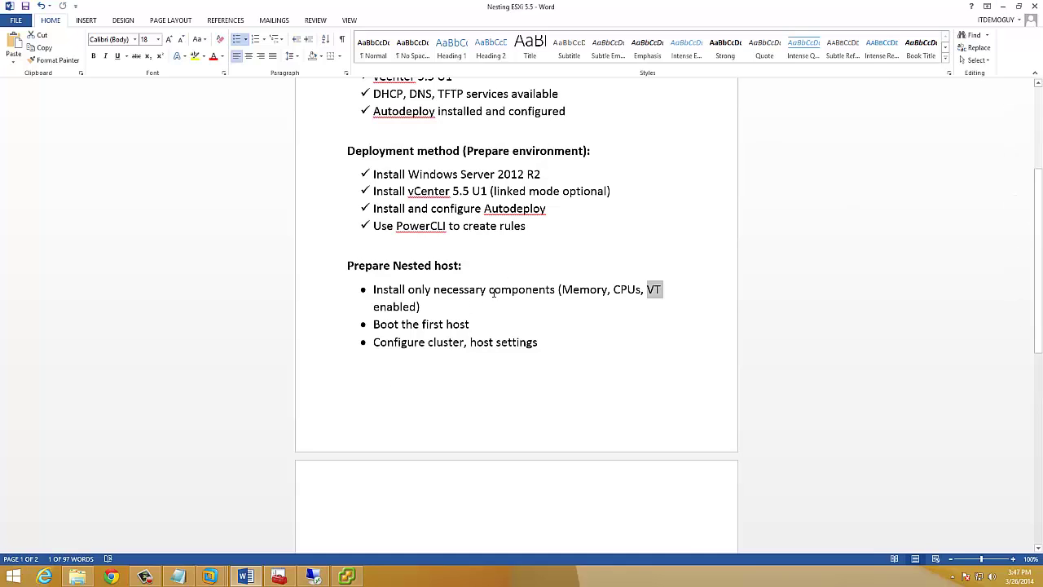
{"action": "key", "text": "Down"}
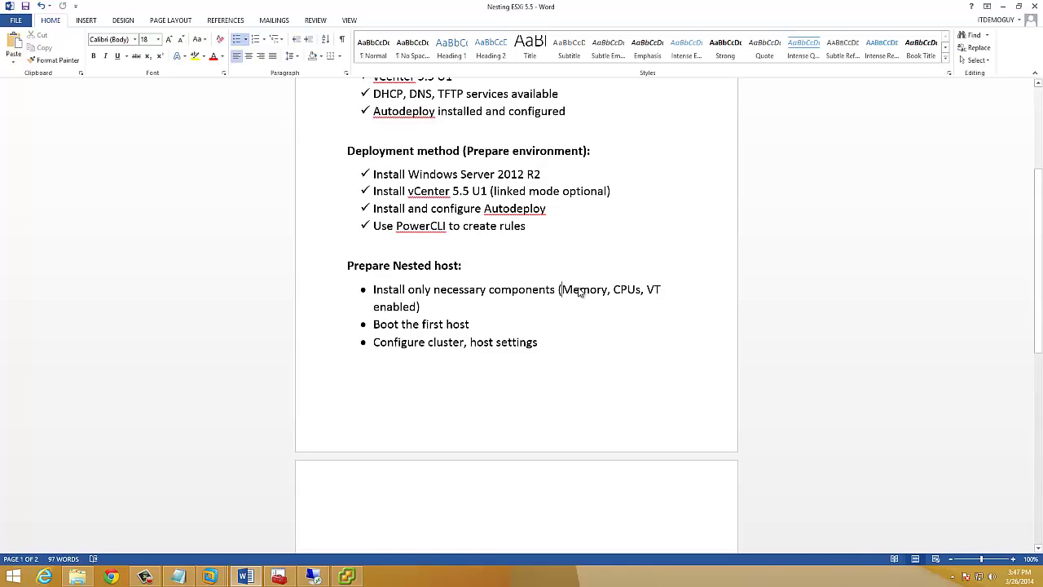
{"action": "left_click_drag", "start_coordinate": [562, 289], "coordinate": [587, 290]}
{"action": "left_click", "coordinate": [429, 289]}
{"action": "left_click_drag", "start_coordinate": [373, 290], "coordinate": [513, 291]}
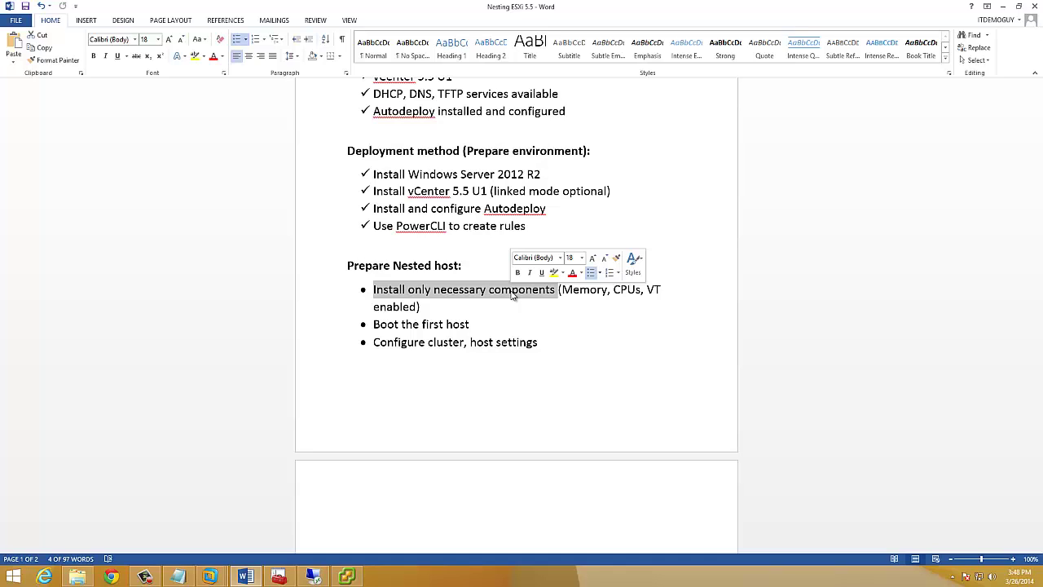
{"action": "left_click", "coordinate": [494, 327]}
{"action": "left_click_drag", "start_coordinate": [470, 324], "coordinate": [377, 324]}
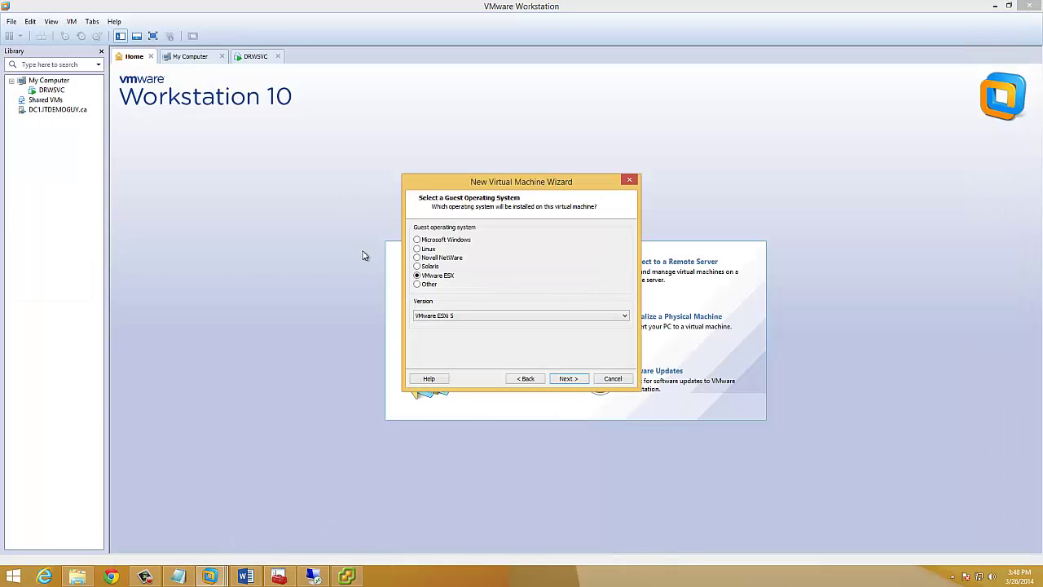
In the VMware Workstation wizard, accept VMware ESXi 5 as the guest operating system and name the virtual machine NEST1
{"action": "left_click", "coordinate": [570, 380]}
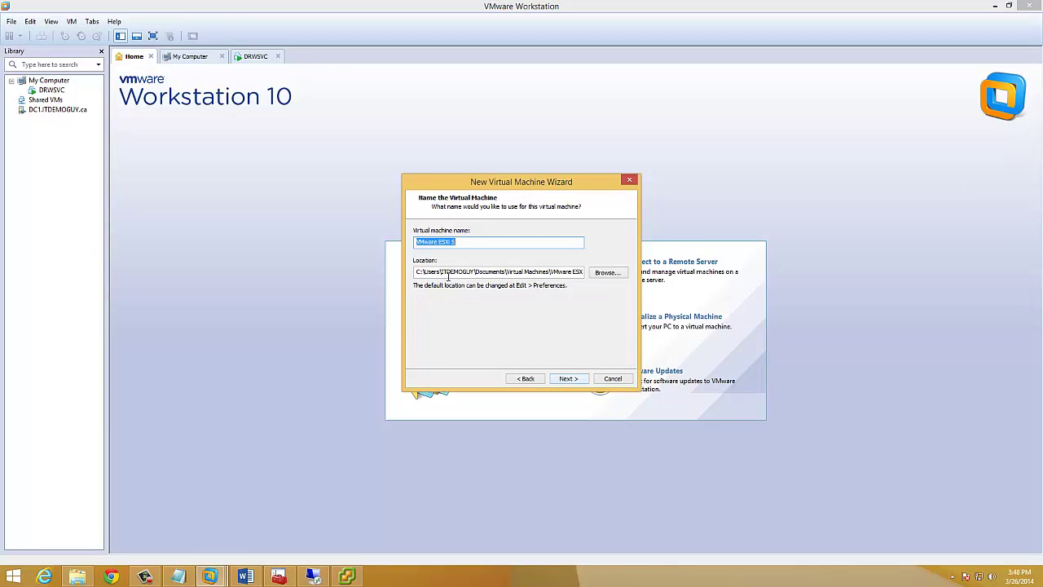
{"action": "type", "text": "NEST"}
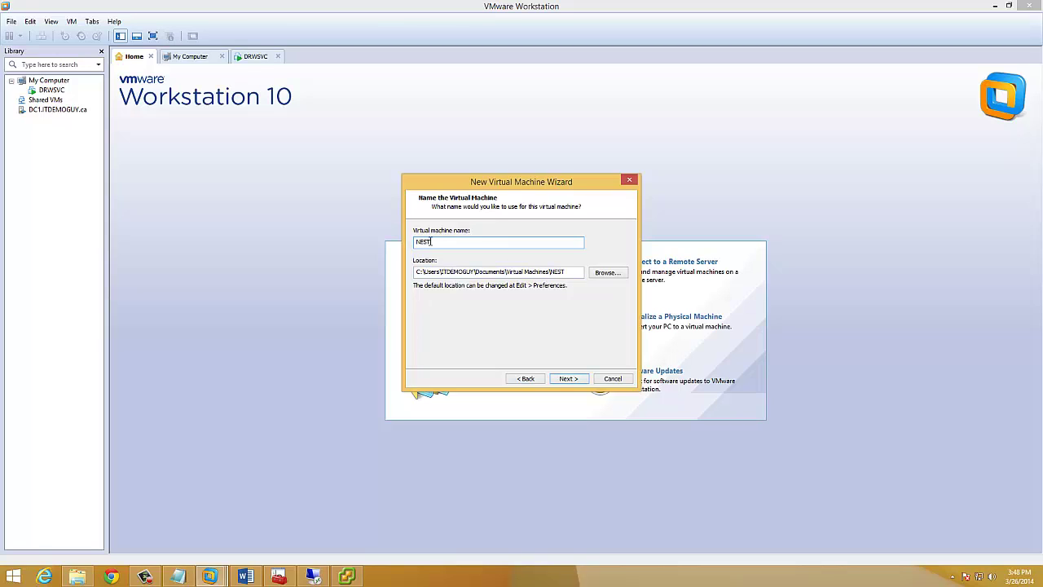
{"action": "type", "text": " 1"}
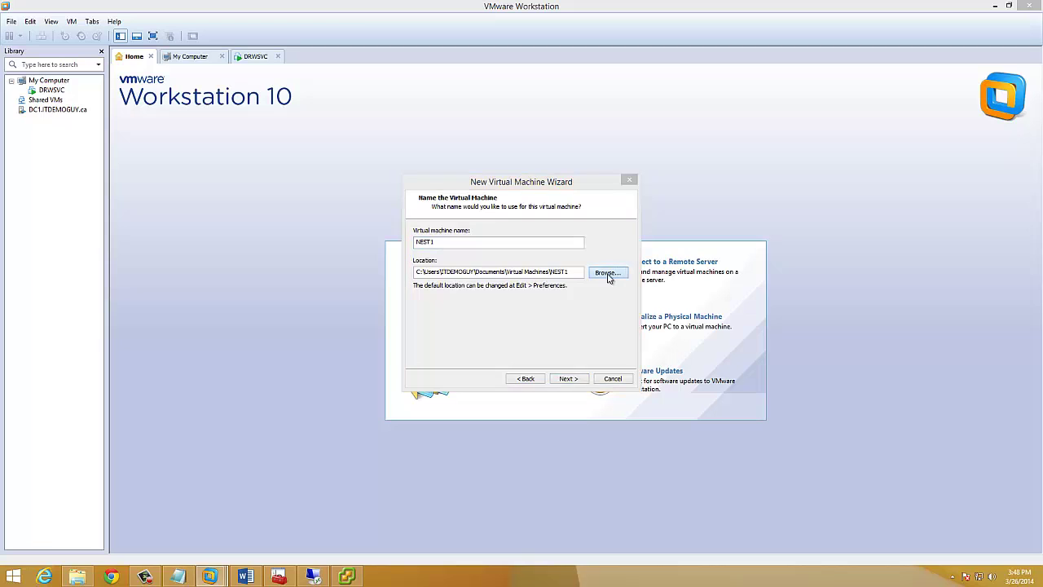
Set the virtual machine's location to C:\WORKSTATION\NESTED1 and continue to the disk capacity settings
{"action": "left_click", "coordinate": [610, 275]}
{"action": "left_click", "coordinate": [456, 350]}
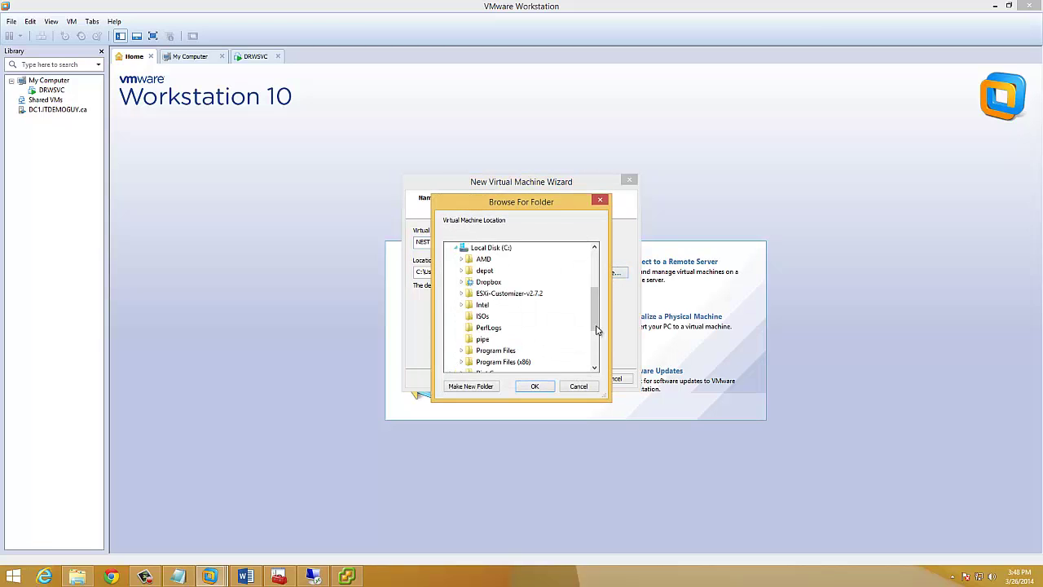
{"action": "scroll", "coordinate": [596, 328], "scroll_direction": "down", "scroll_amount": 2}
{"action": "scroll", "coordinate": [594, 336], "scroll_direction": "down", "scroll_amount": 2}
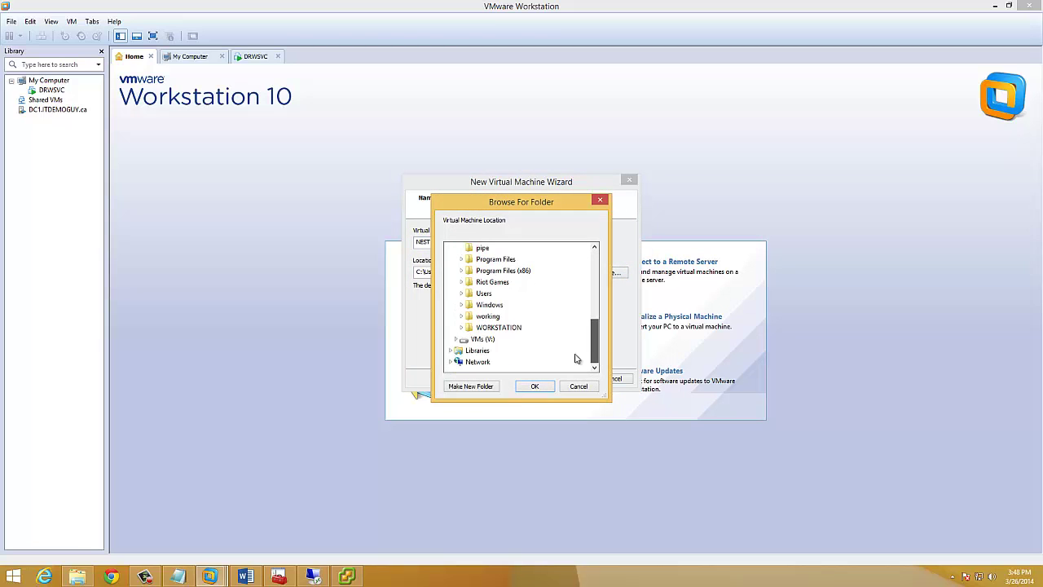
{"action": "left_click", "coordinate": [515, 328]}
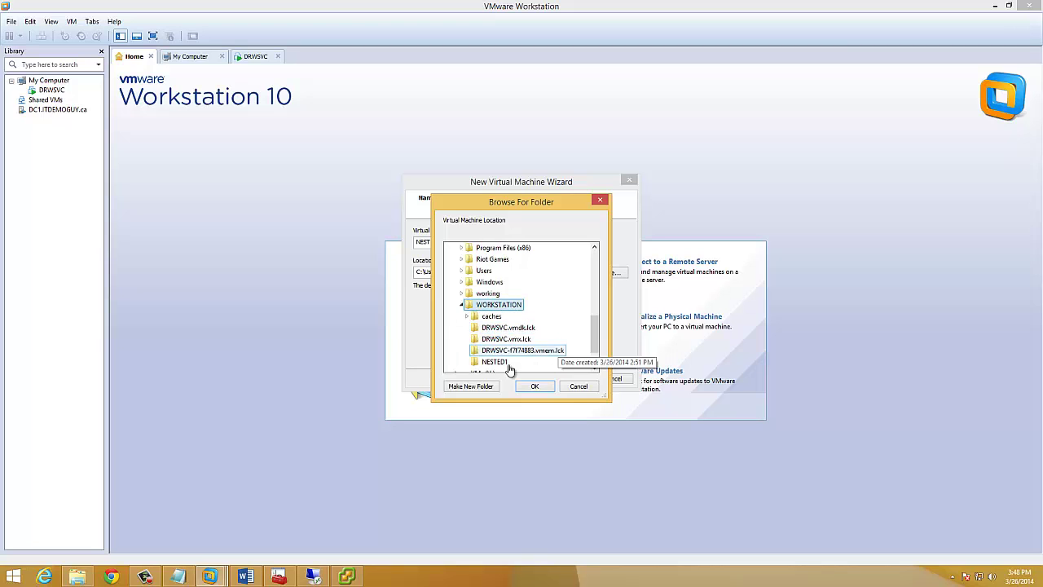
{"action": "left_click", "coordinate": [495, 361]}
{"action": "left_click", "coordinate": [535, 388]}
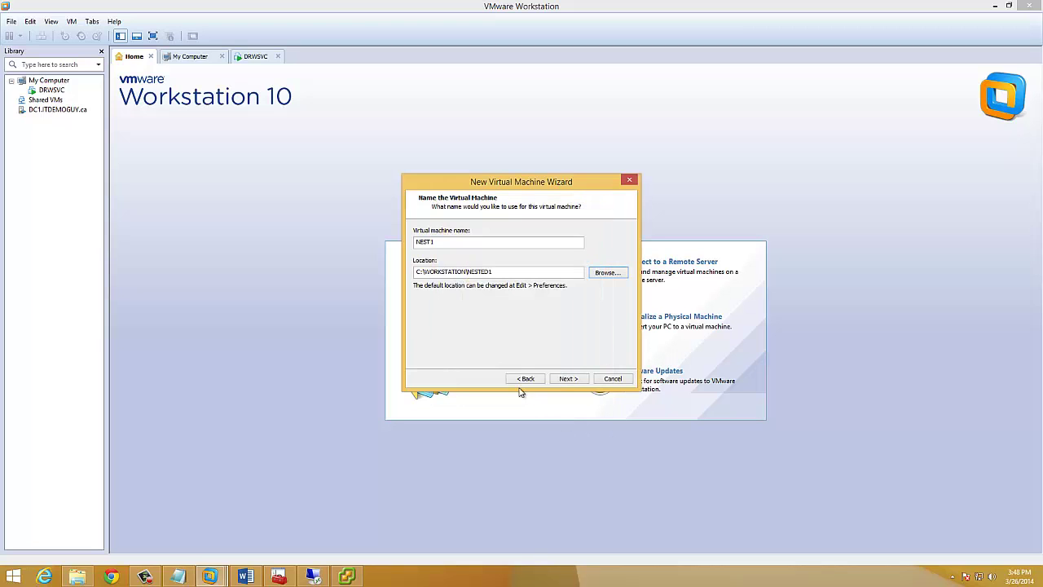
{"action": "left_click", "coordinate": [568, 380]}
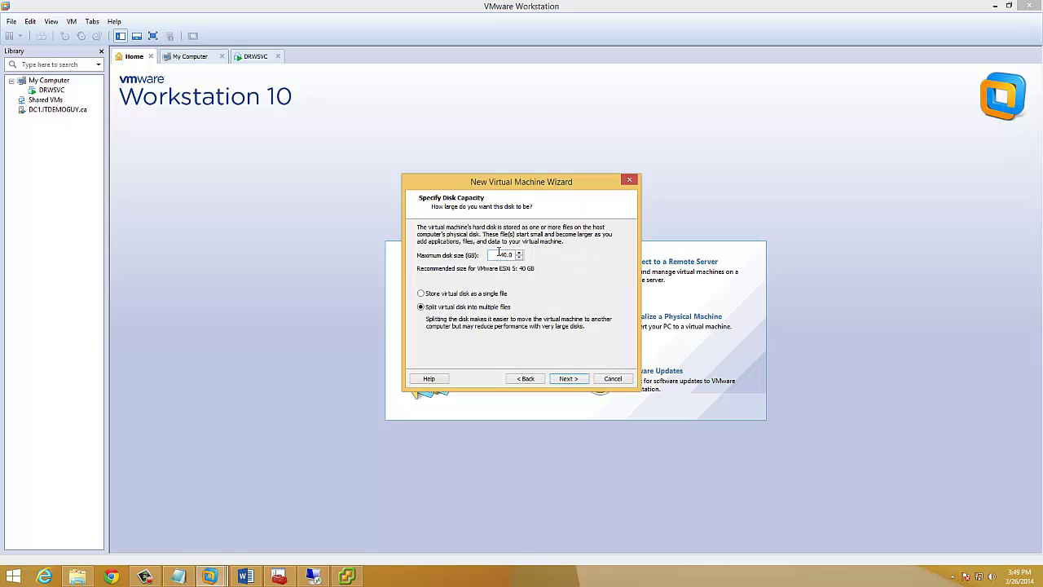
Accept the 40 GB disk split into multiple files, check the hardware list, and create the virtual machine
{"action": "left_click", "coordinate": [568, 379]}
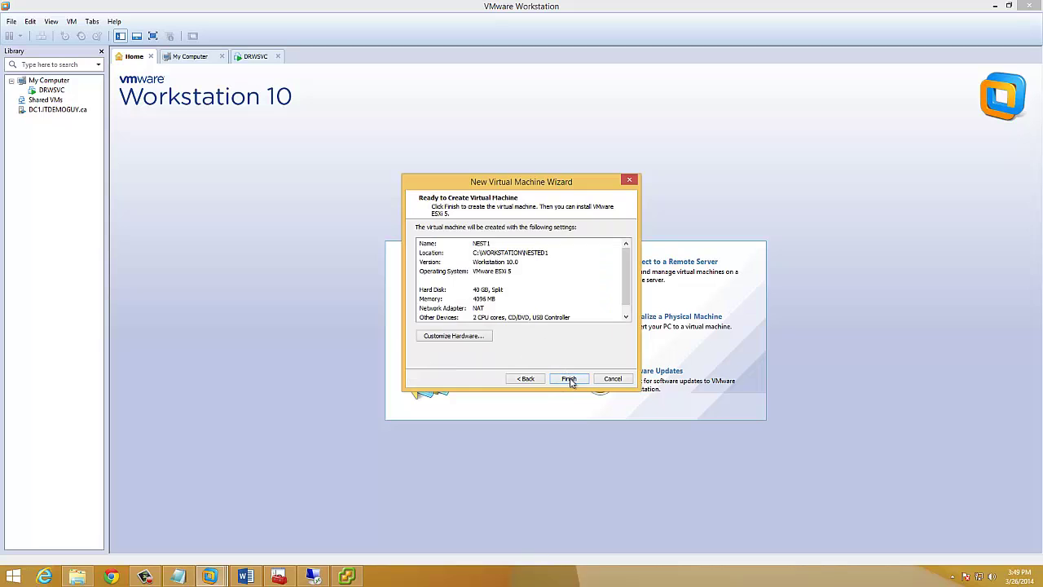
{"action": "left_click", "coordinate": [469, 335]}
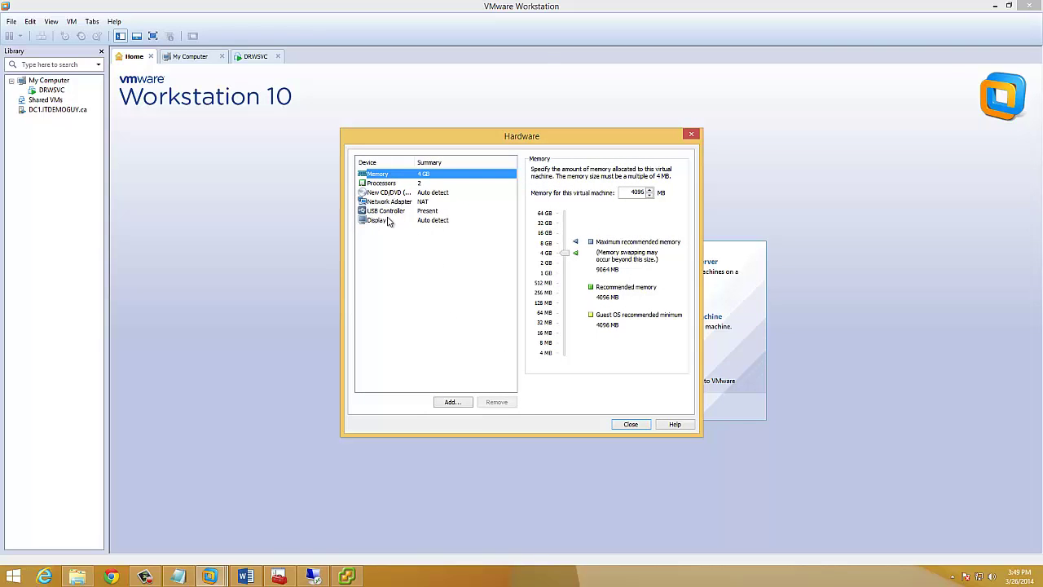
{"action": "left_click", "coordinate": [630, 425]}
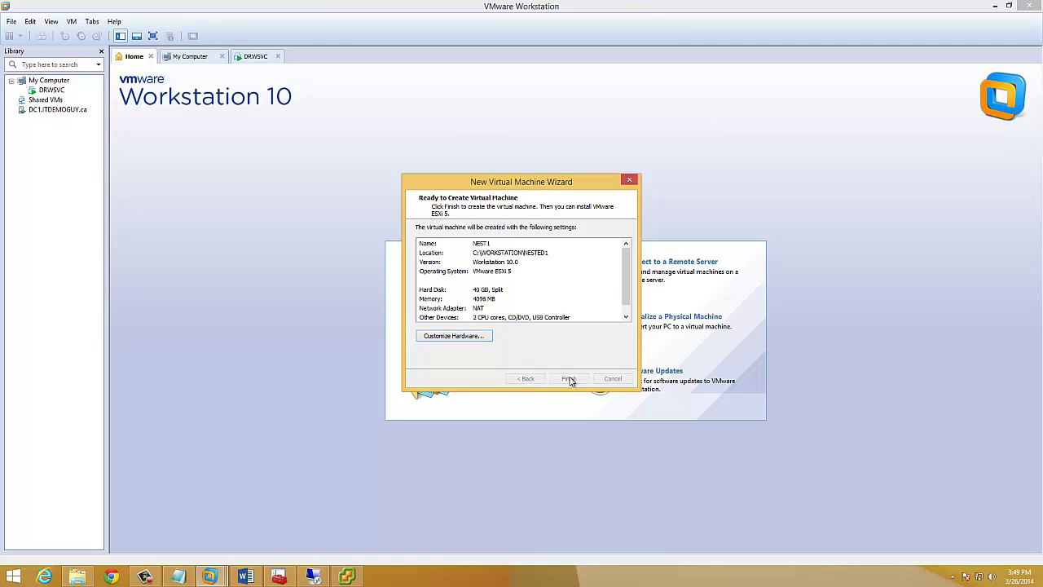
{"action": "left_click", "coordinate": [569, 379]}
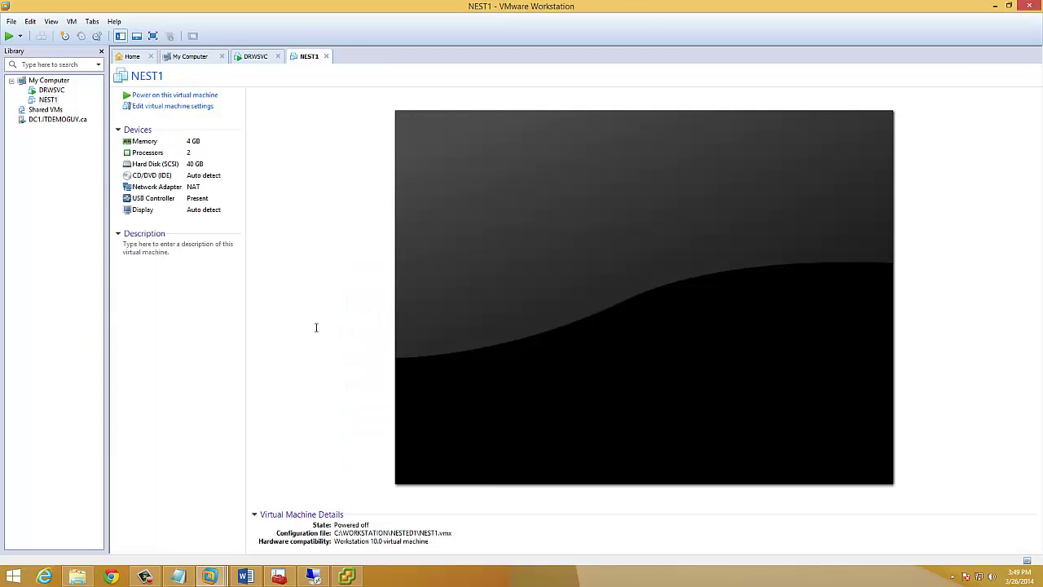
Edit the NEST1 settings to change the network adapter's connection to Bridged
{"action": "left_click", "coordinate": [169, 108]}
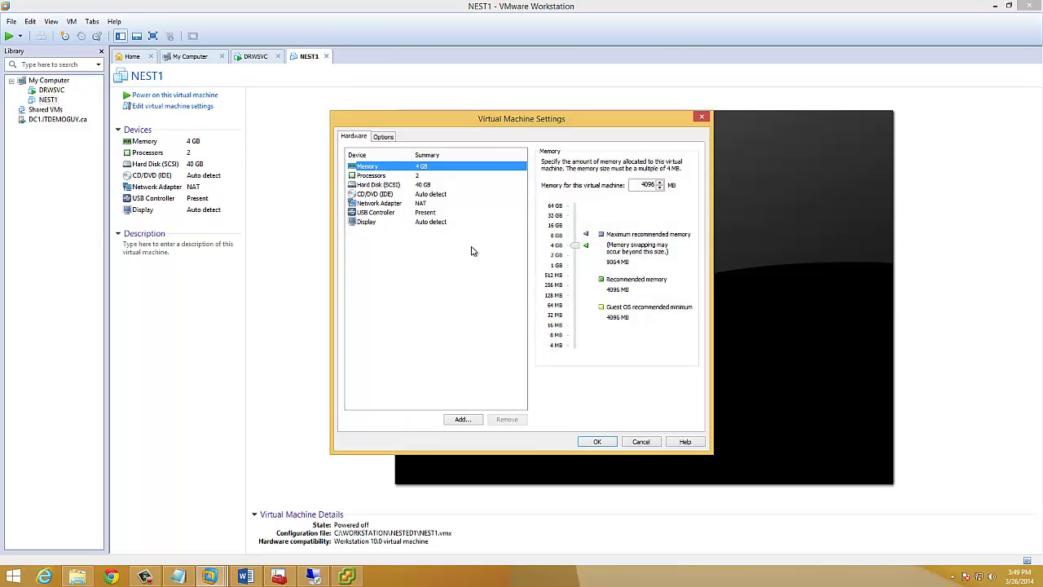
{"action": "left_click", "coordinate": [397, 204]}
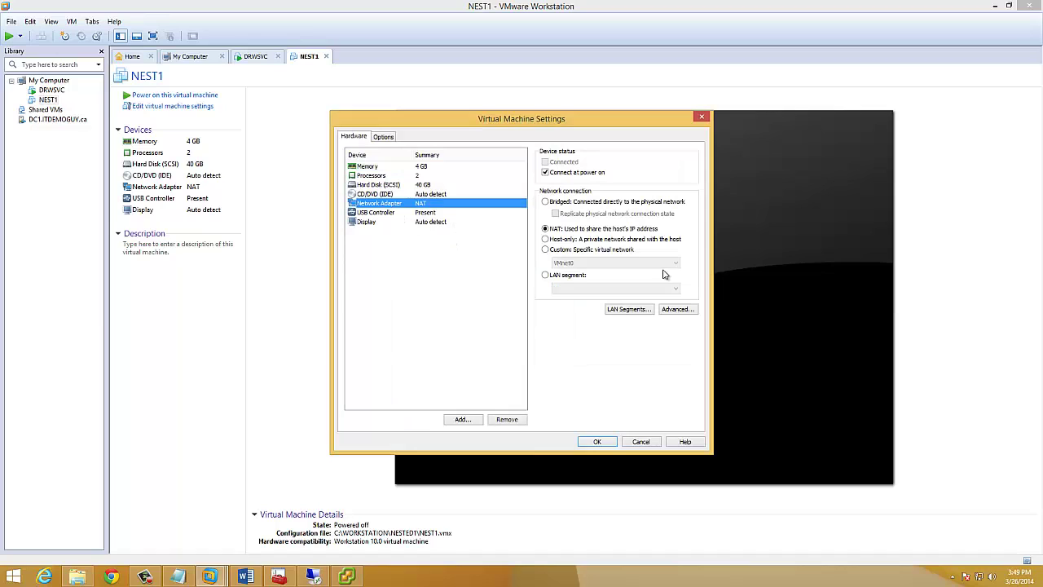
{"action": "left_click", "coordinate": [554, 204]}
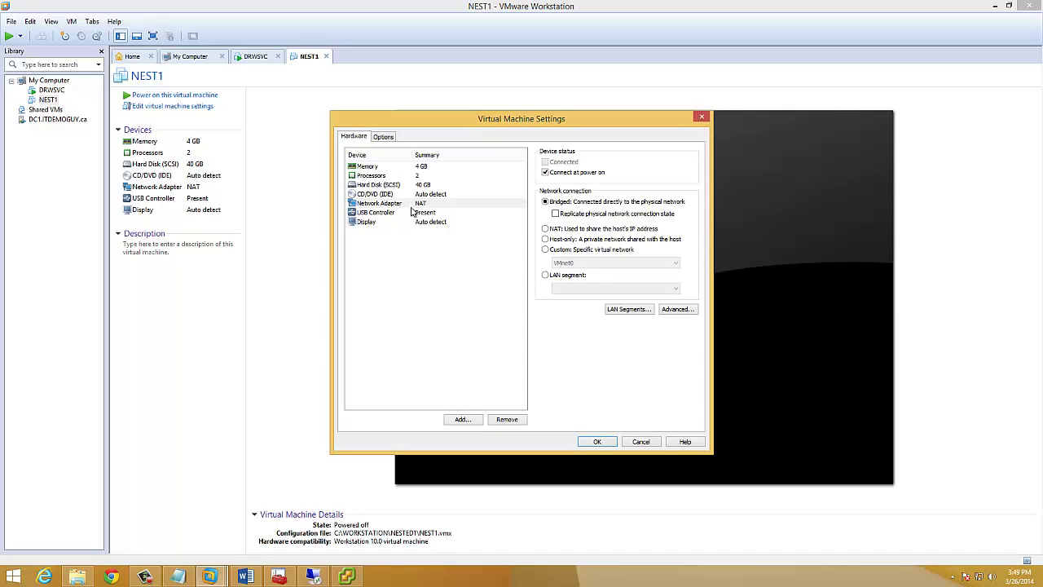
Check the processor virtualization settings and remove the SCSI hard disk from NEST1
{"action": "left_click", "coordinate": [380, 176]}
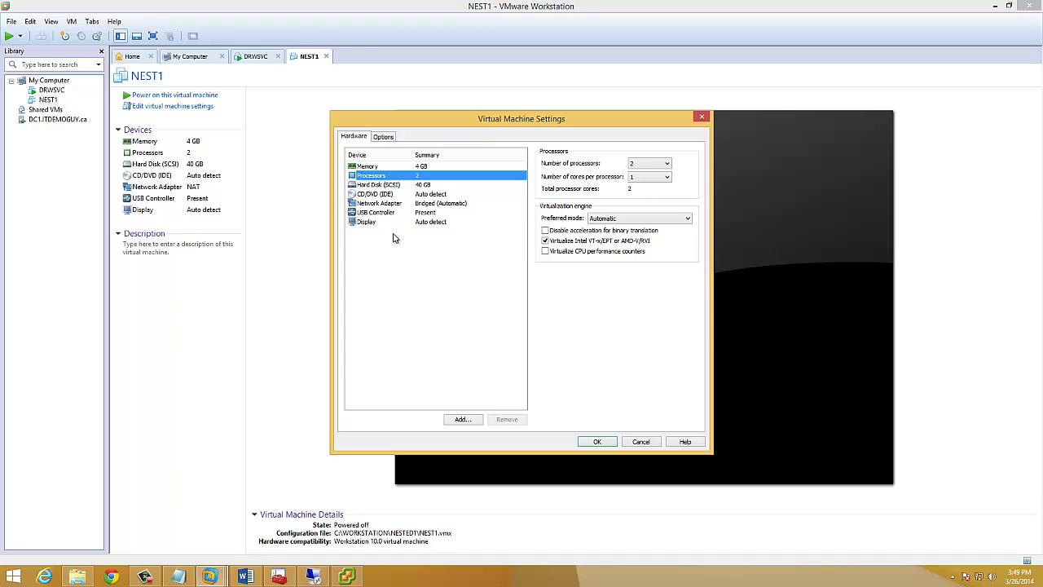
{"action": "left_click", "coordinate": [383, 185]}
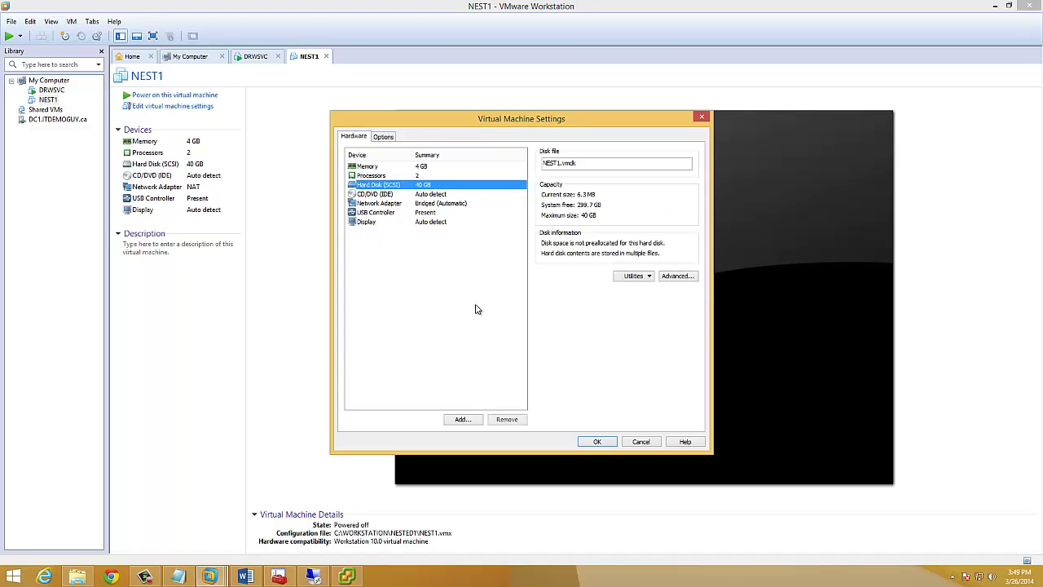
{"action": "left_click", "coordinate": [520, 419]}
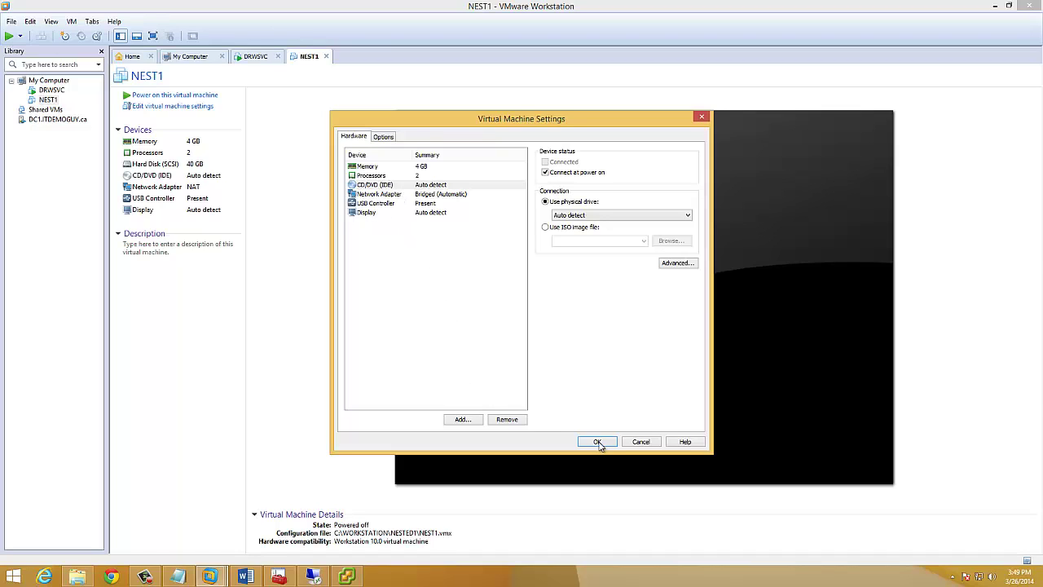
Open the network adapter's advanced settings and look up the MAC address in the properties of NEST1's DHCP reservation in the management console
{"action": "left_click", "coordinate": [384, 197]}
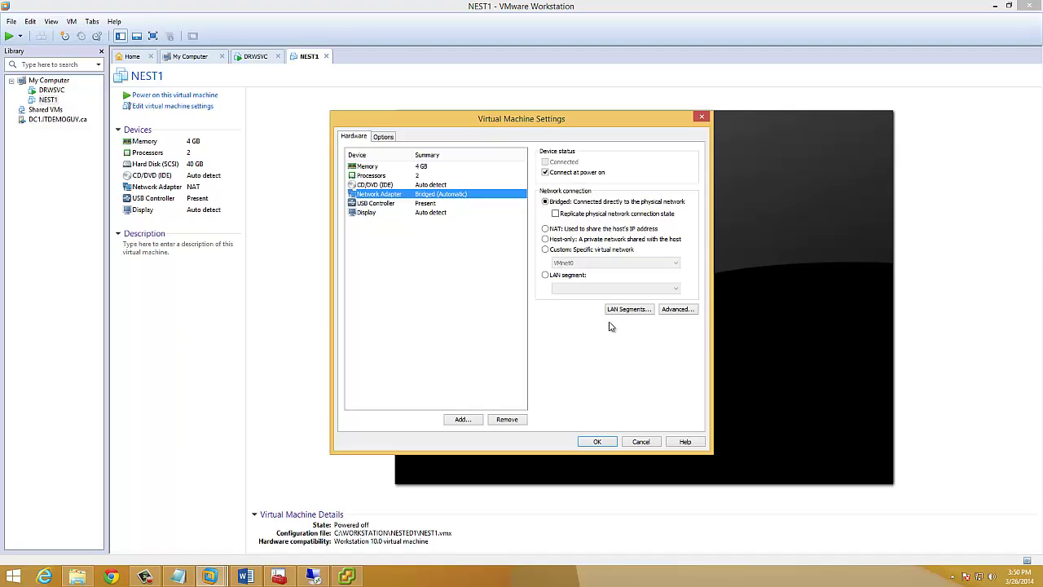
{"action": "left_click", "coordinate": [677, 310]}
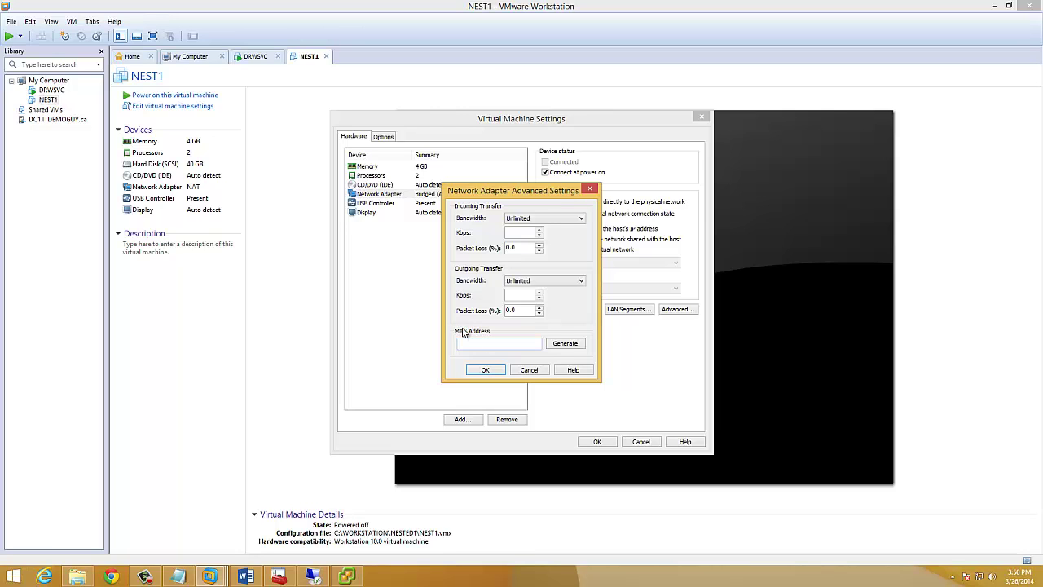
{"action": "left_click", "coordinate": [280, 577]}
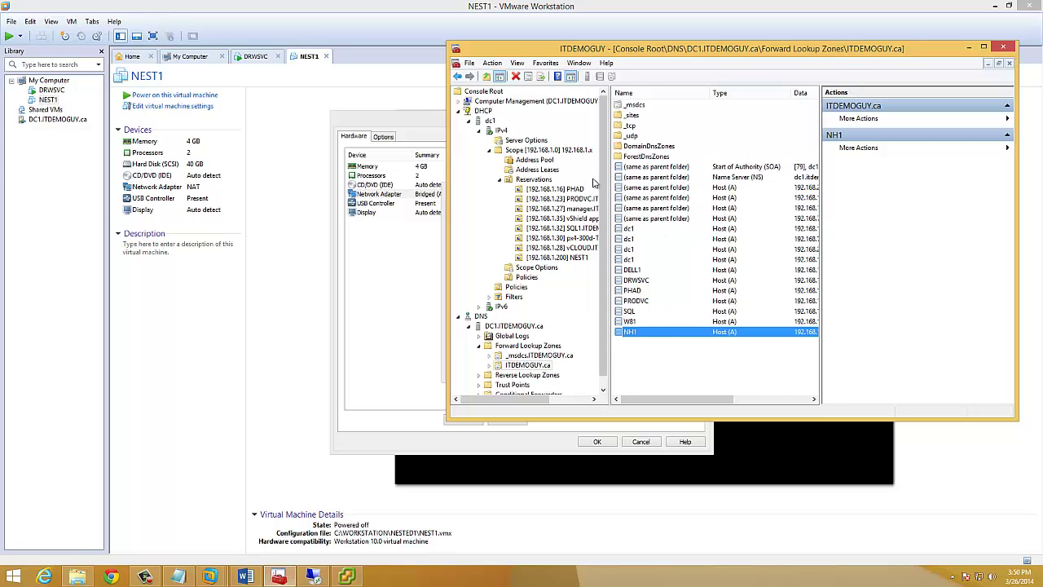
{"action": "left_click", "coordinate": [538, 180]}
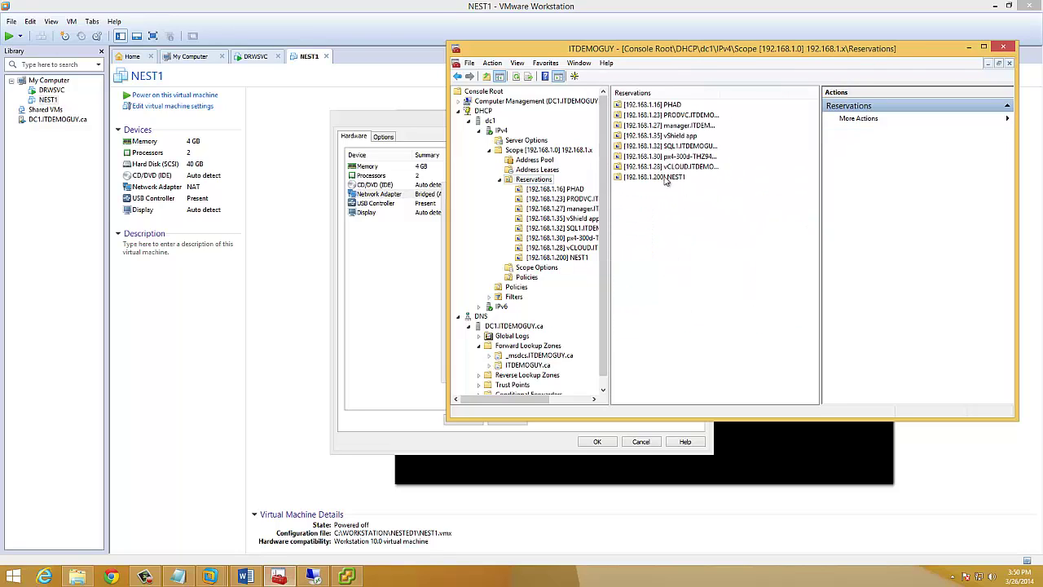
{"action": "left_click", "coordinate": [663, 179]}
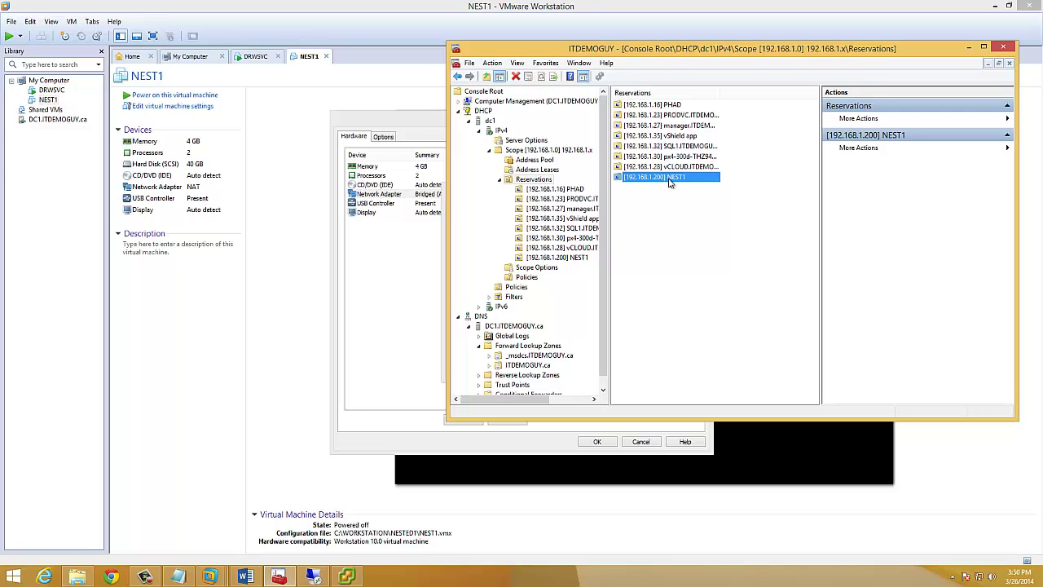
{"action": "right_click", "coordinate": [657, 180]}
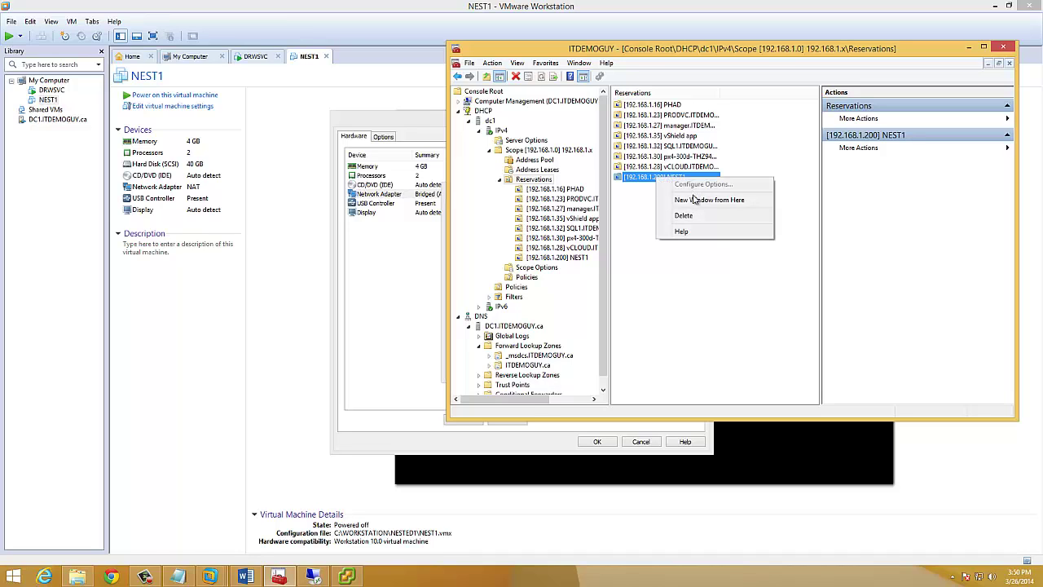
{"action": "left_click", "coordinate": [556, 248]}
{"action": "left_click", "coordinate": [555, 258]}
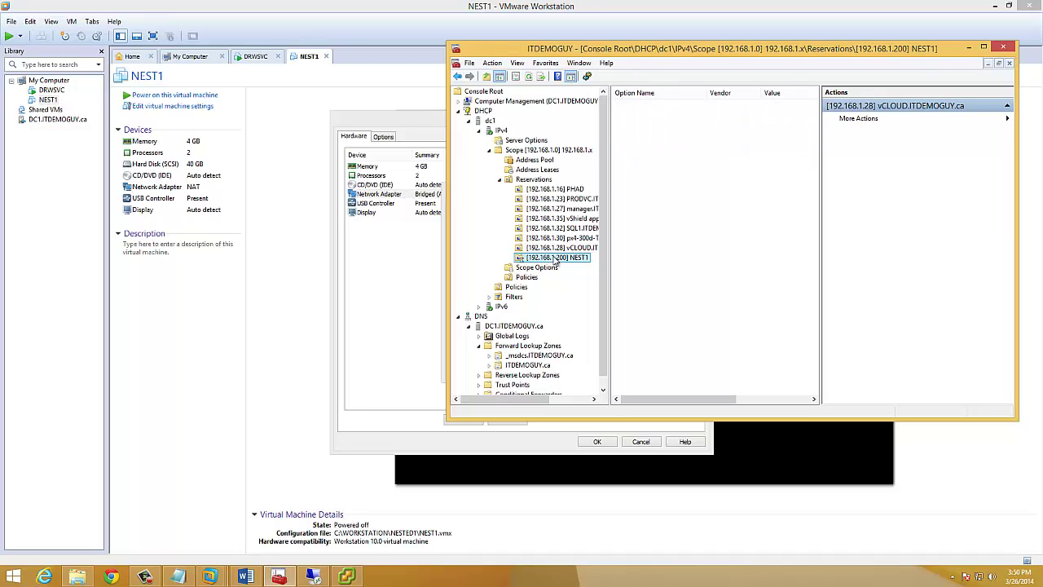
{"action": "right_click", "coordinate": [555, 257]}
{"action": "left_click", "coordinate": [605, 363]}
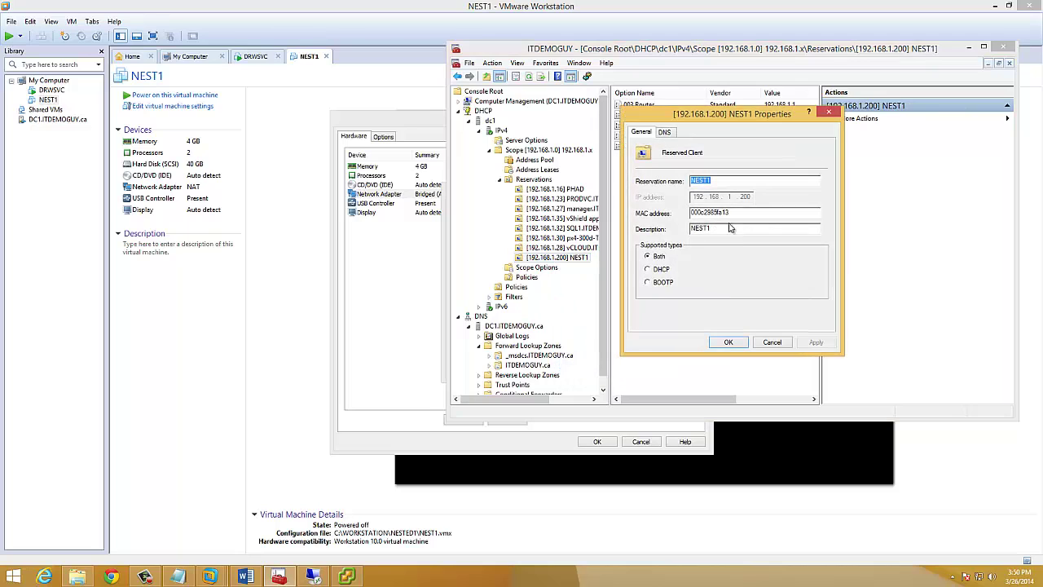
{"action": "left_click_drag", "start_coordinate": [730, 213], "coordinate": [638, 217]}
{"action": "left_click", "coordinate": [420, 117]}
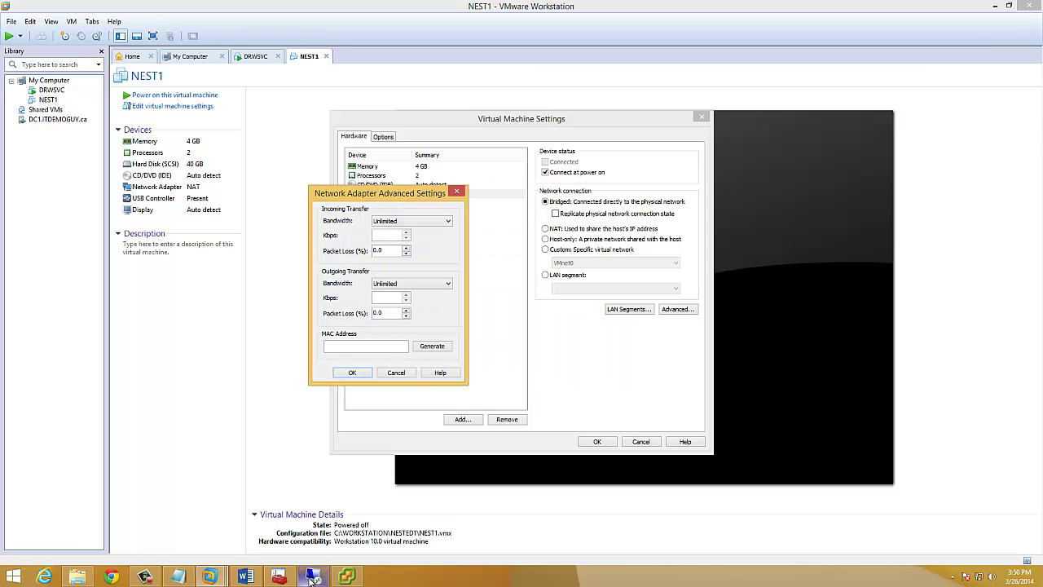
Copy the MAC address from the properties of the NEST1 reservation in the DHCP console
{"action": "left_click", "coordinate": [278, 576]}
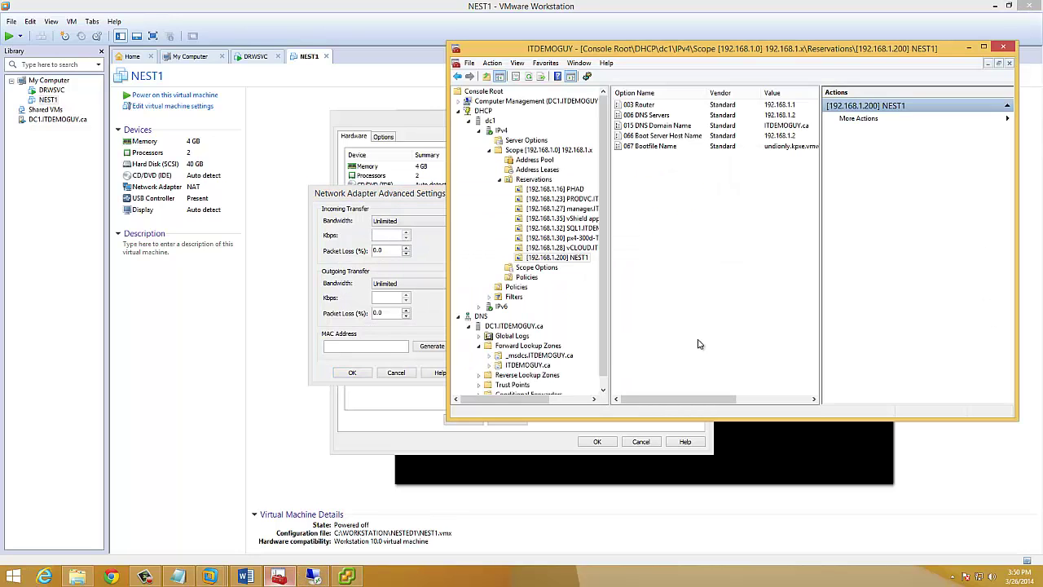
{"action": "right_click", "coordinate": [570, 258]}
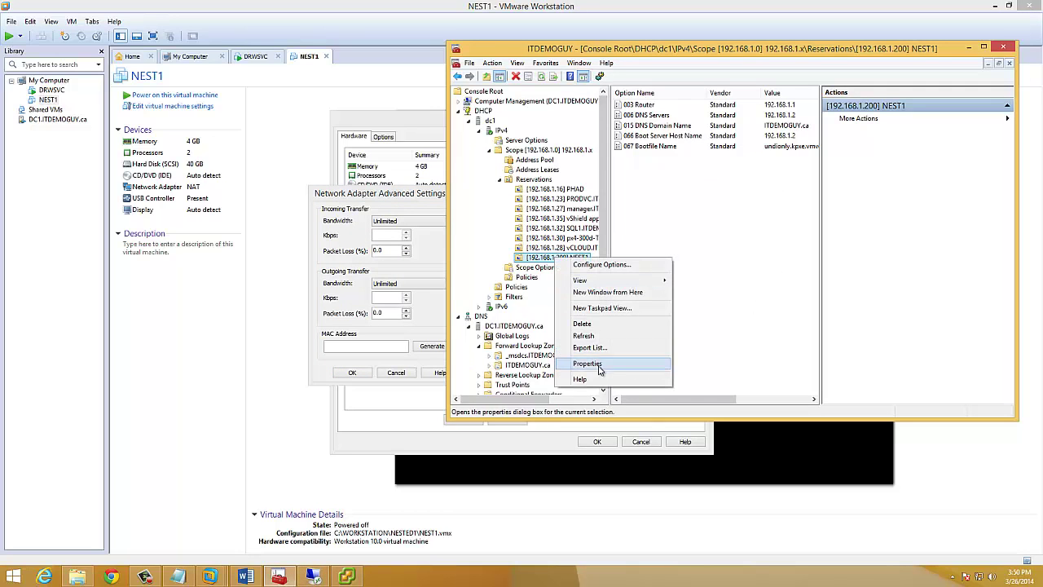
{"action": "left_click", "coordinate": [588, 363]}
{"action": "right_click", "coordinate": [720, 215]}
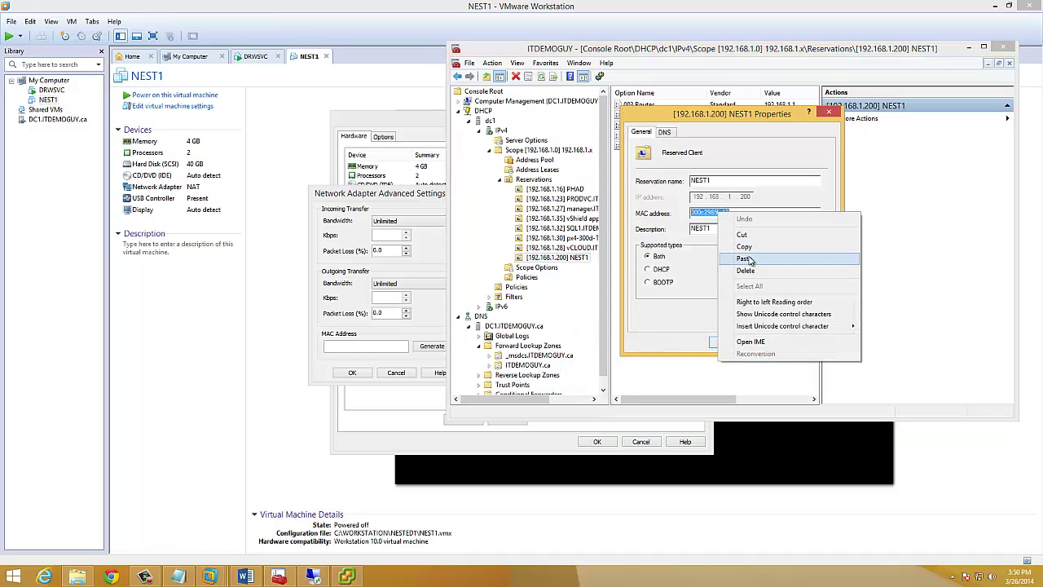
{"action": "left_click", "coordinate": [754, 250]}
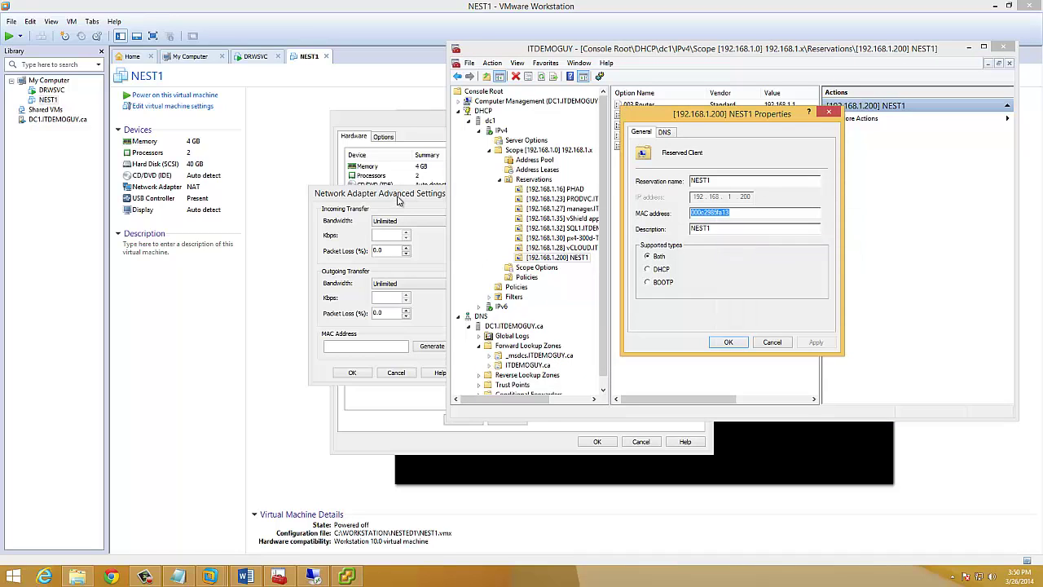
Paste the copied MAC address into the network adapter's advanced settings in VMware Workstation and try to apply it
{"action": "left_click", "coordinate": [397, 199]}
{"action": "right_click", "coordinate": [357, 349]}
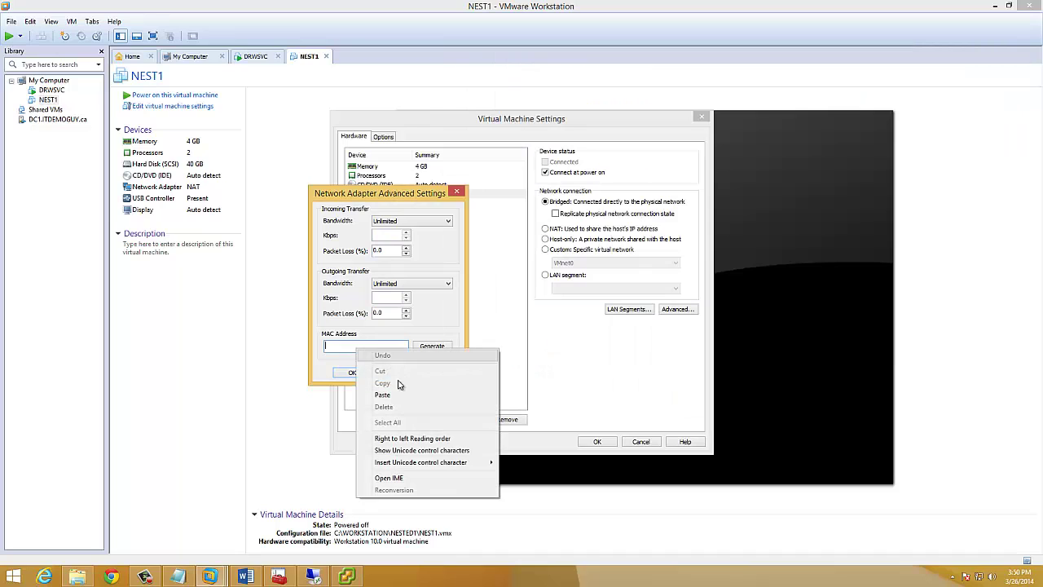
{"action": "left_click", "coordinate": [407, 397]}
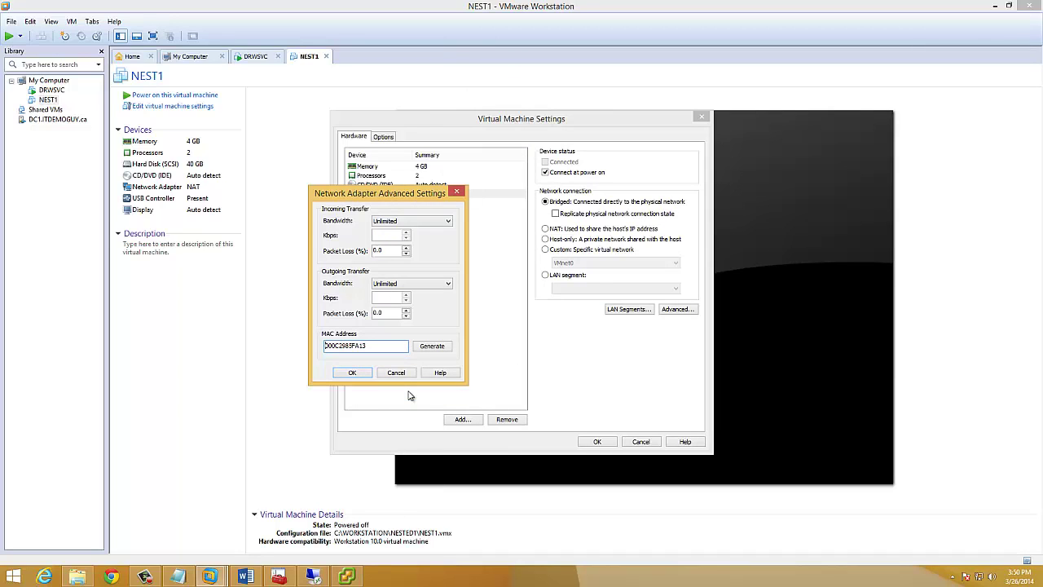
{"action": "type", "text": "-"}
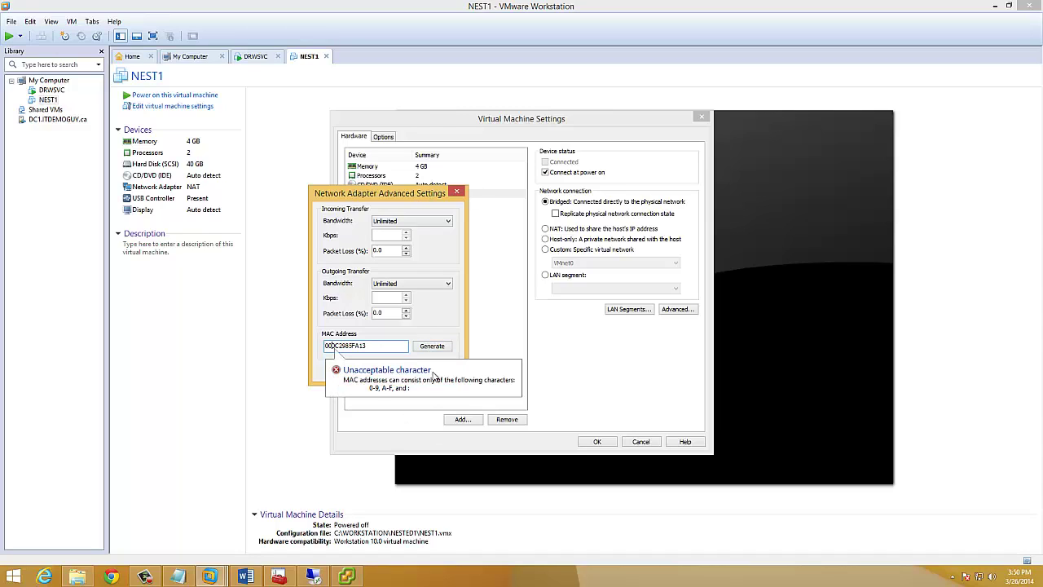
{"action": "left_click", "coordinate": [359, 375]}
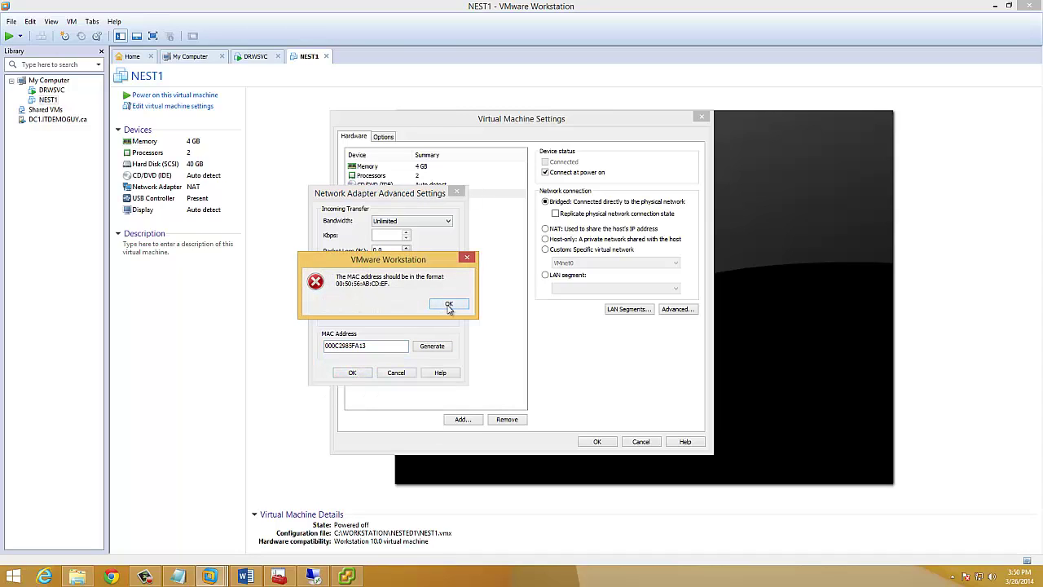
{"action": "left_click", "coordinate": [448, 303]}
Reformat the adapter's MAC address as 00:0C:29:85:FA:13 and save the virtual machine settings
{"action": "left_click", "coordinate": [331, 348]}
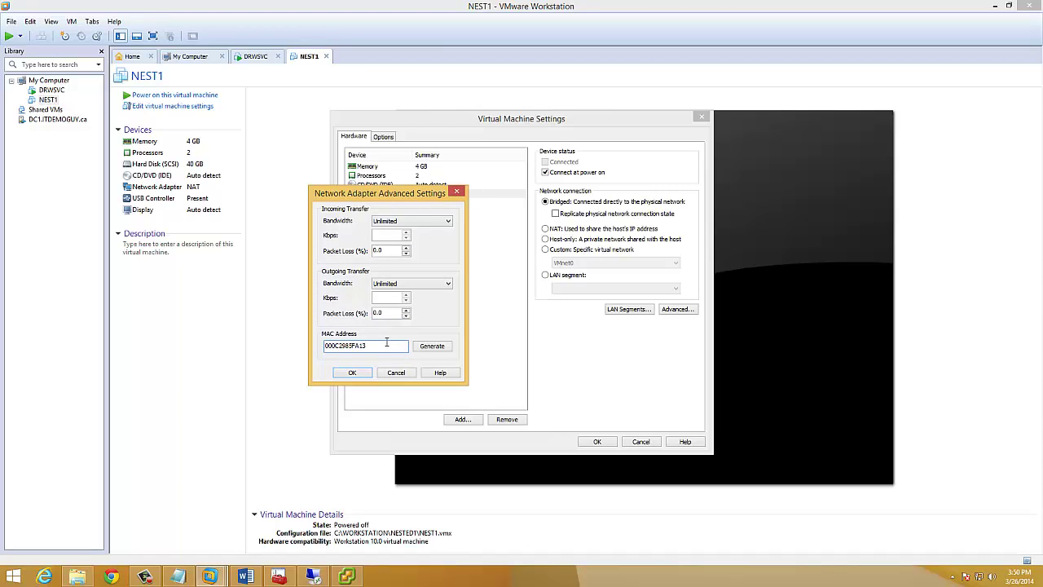
{"action": "type", "text": ":0C:29:85:FA:"}
{"action": "left_click", "coordinate": [363, 377]}
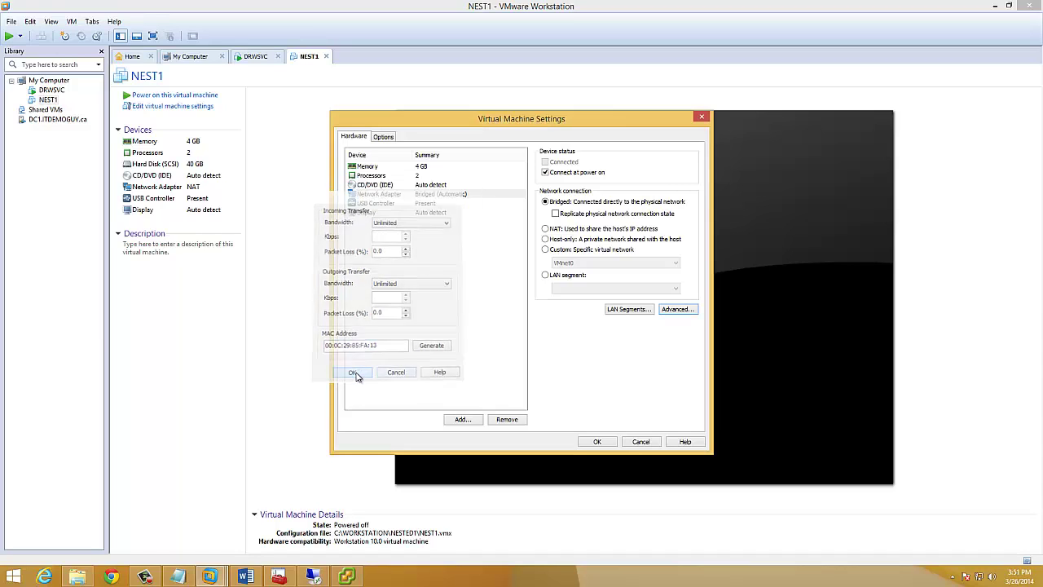
{"action": "left_click", "coordinate": [596, 444]}
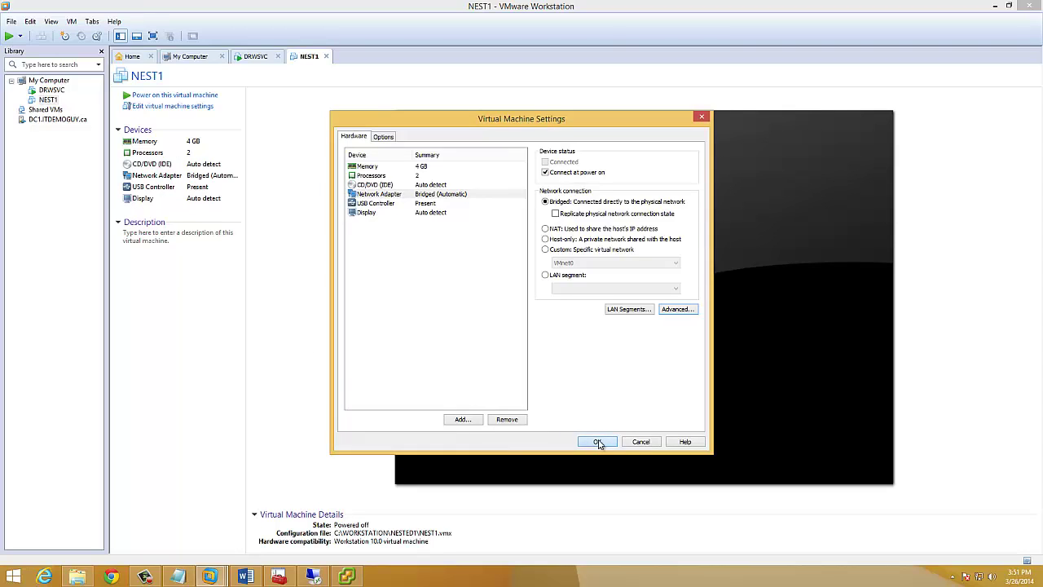
Power on NEST1 and decline connecting the unavailable ide1:0 device at every power-on
{"action": "left_click", "coordinate": [173, 95]}
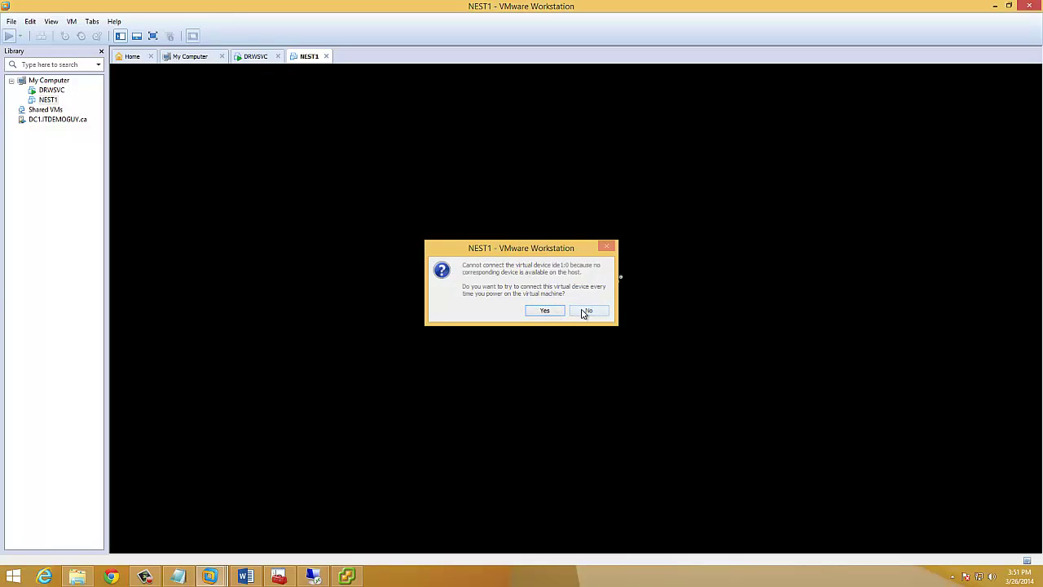
{"action": "left_click", "coordinate": [588, 310]}
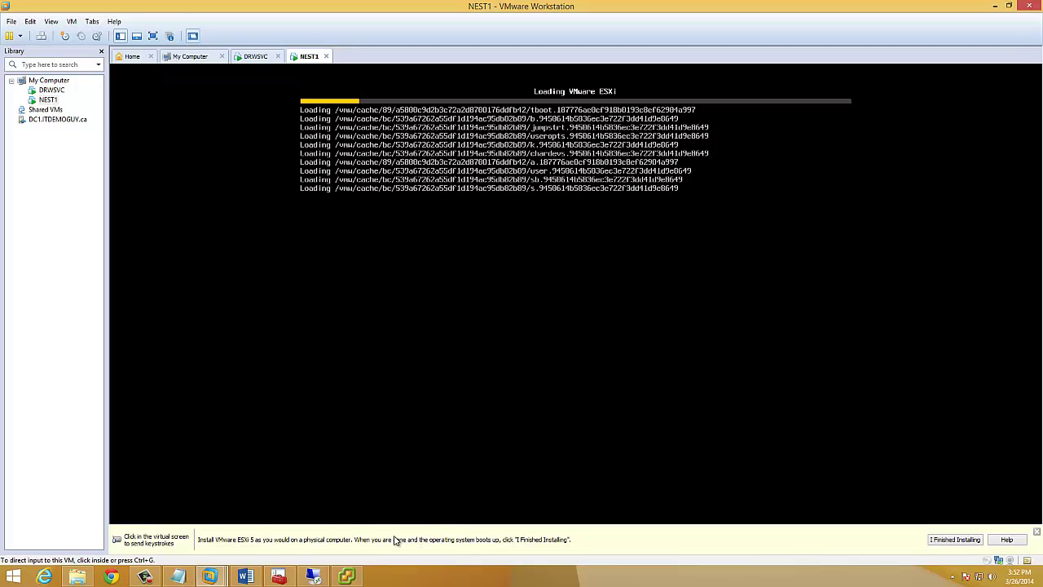
{"action": "left_click", "coordinate": [144, 577]}
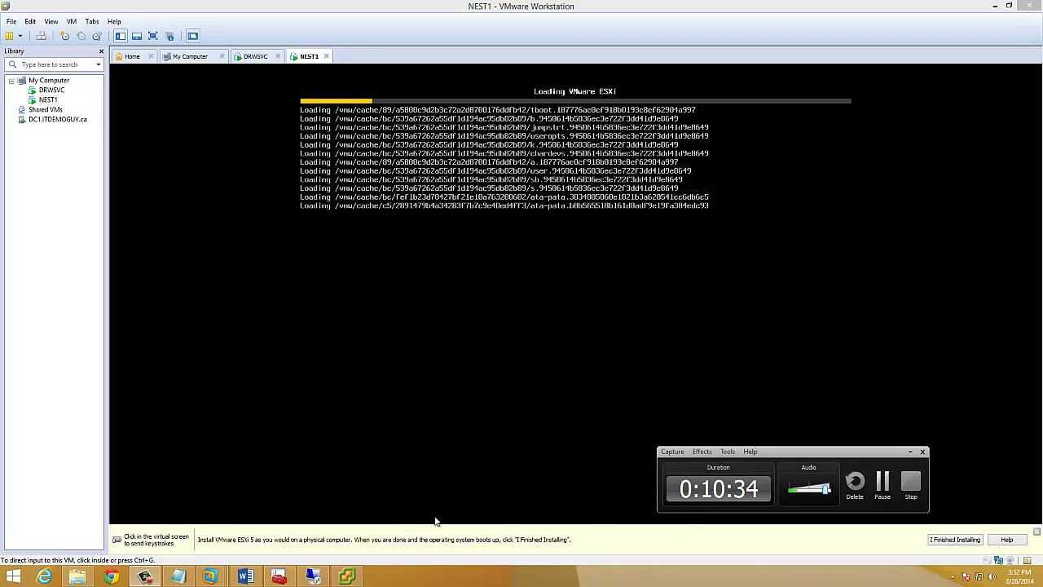
Switch to the vSphere Client, remove the unresponsive host nh1.itdemoguy.ca from the inventory, and select the DRWSVC vCenter Server
{"action": "left_click", "coordinate": [349, 579]}
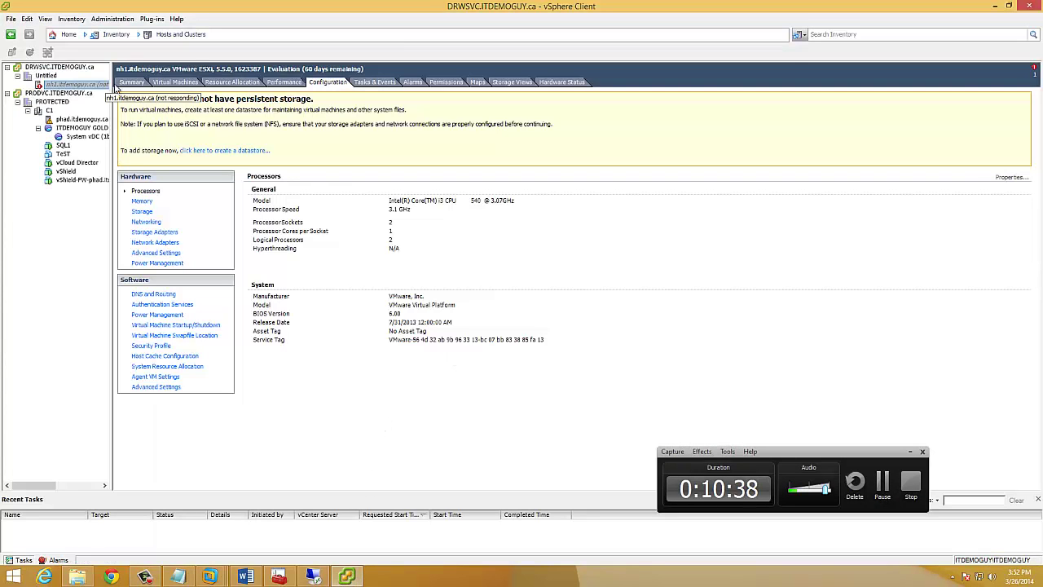
{"action": "left_click_drag", "start_coordinate": [112, 90], "coordinate": [160, 92]}
{"action": "right_click", "coordinate": [88, 86]}
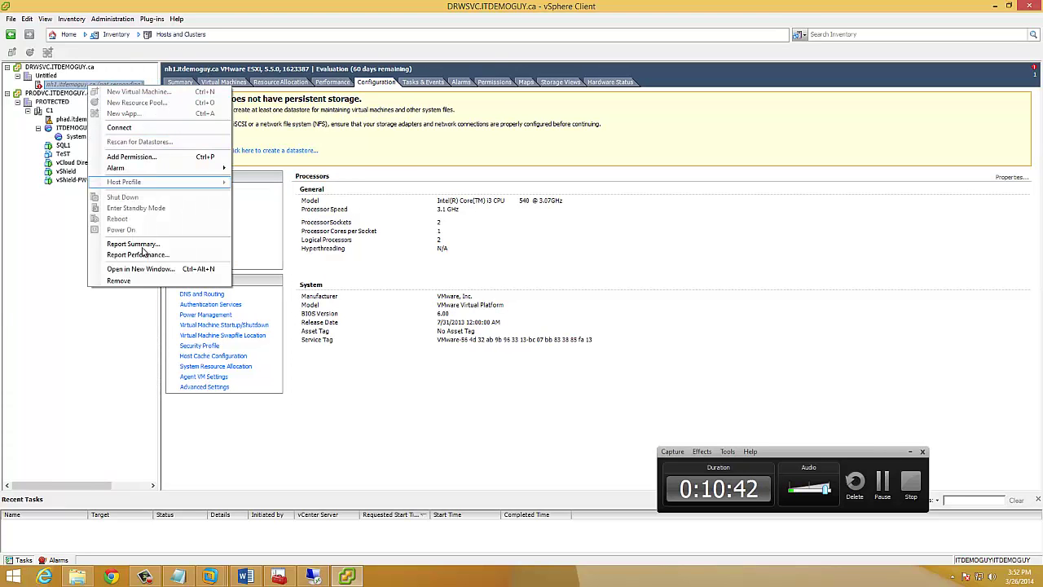
{"action": "left_click", "coordinate": [147, 282]}
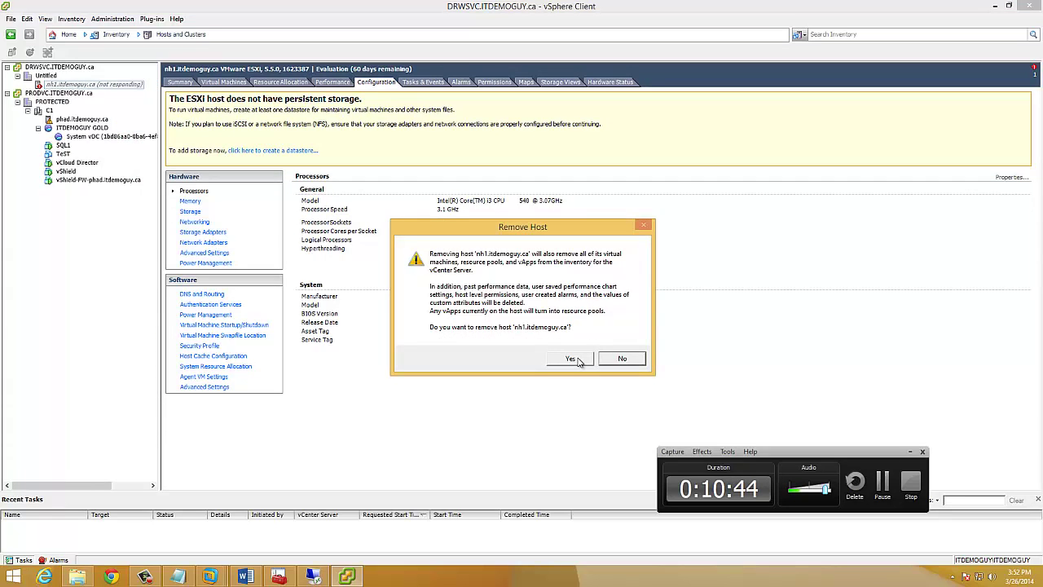
{"action": "left_click", "coordinate": [584, 361]}
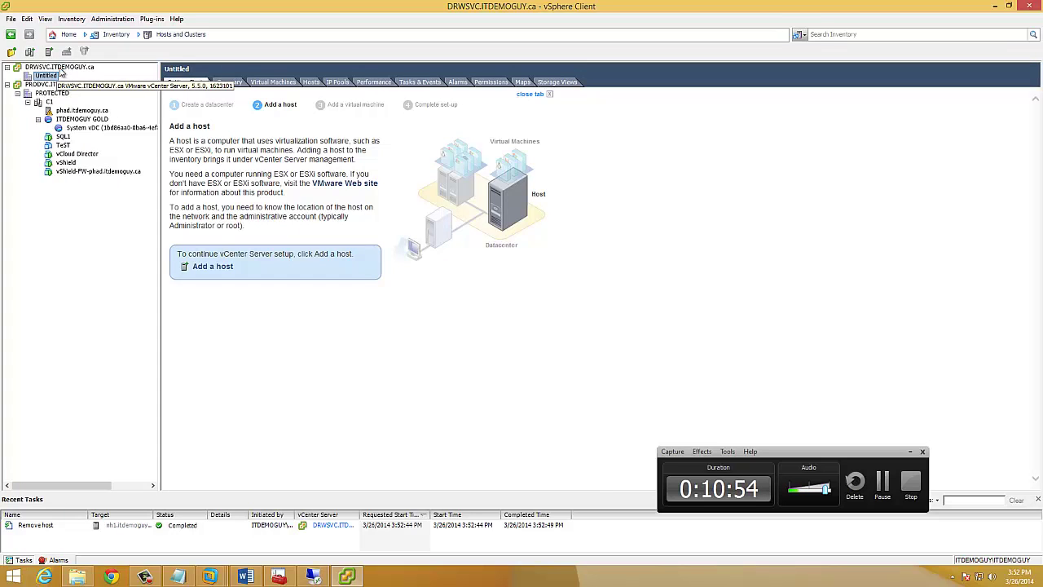
{"action": "left_click", "coordinate": [61, 69]}
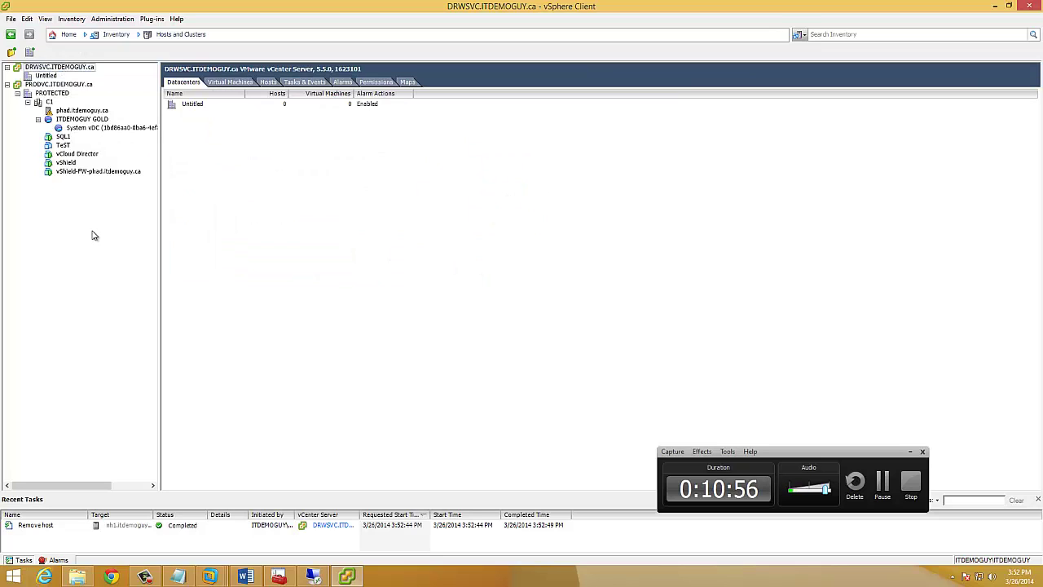
{"action": "left_click", "coordinate": [884, 487]}
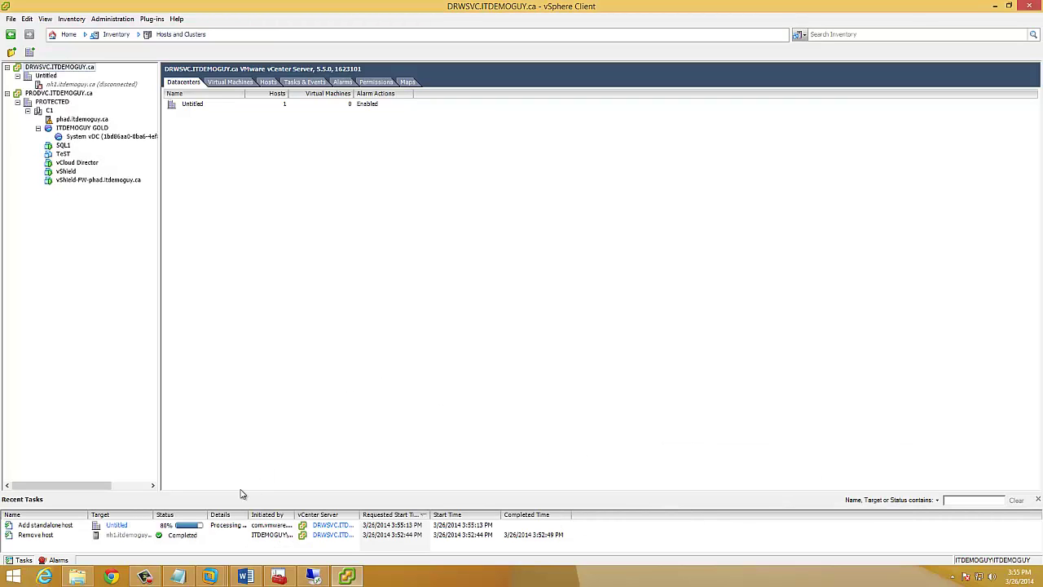
Check the Add standalone host task, and examine NEST1's ESXi console in VMware Workstation
{"action": "left_click", "coordinate": [60, 528]}
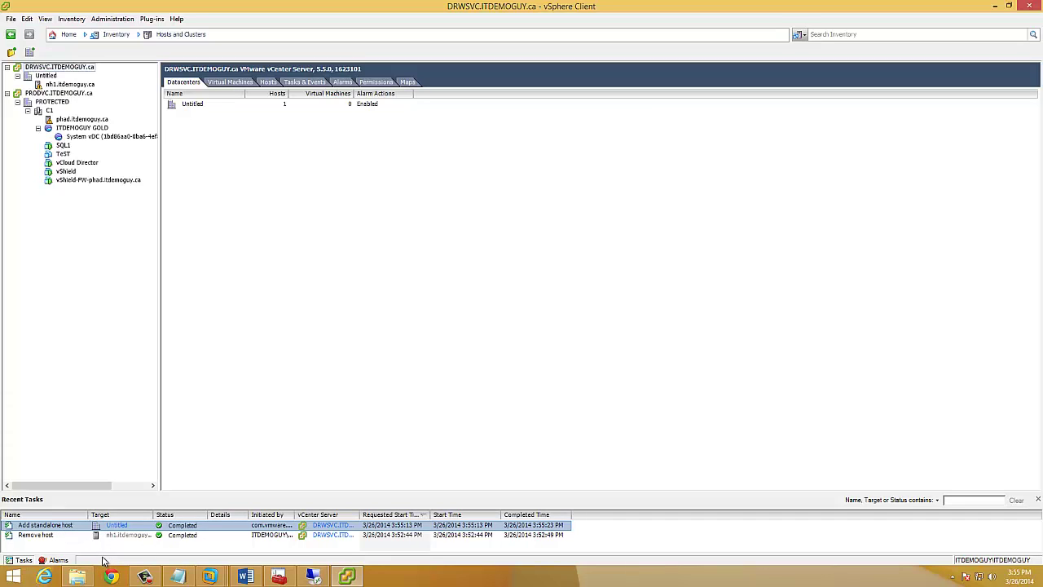
{"action": "mouse_move", "coordinate": [212, 577]}
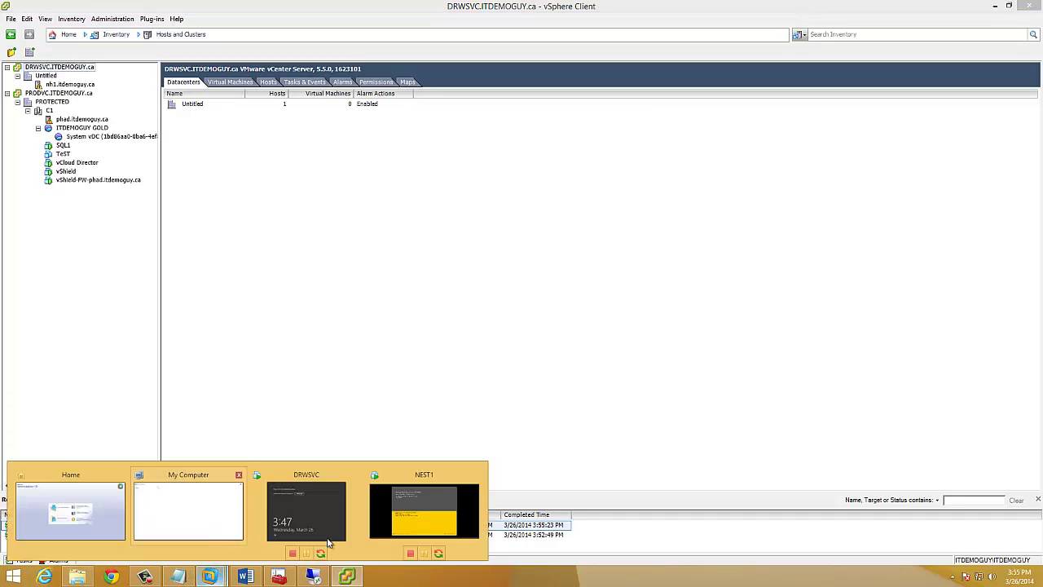
{"action": "left_click", "coordinate": [429, 505]}
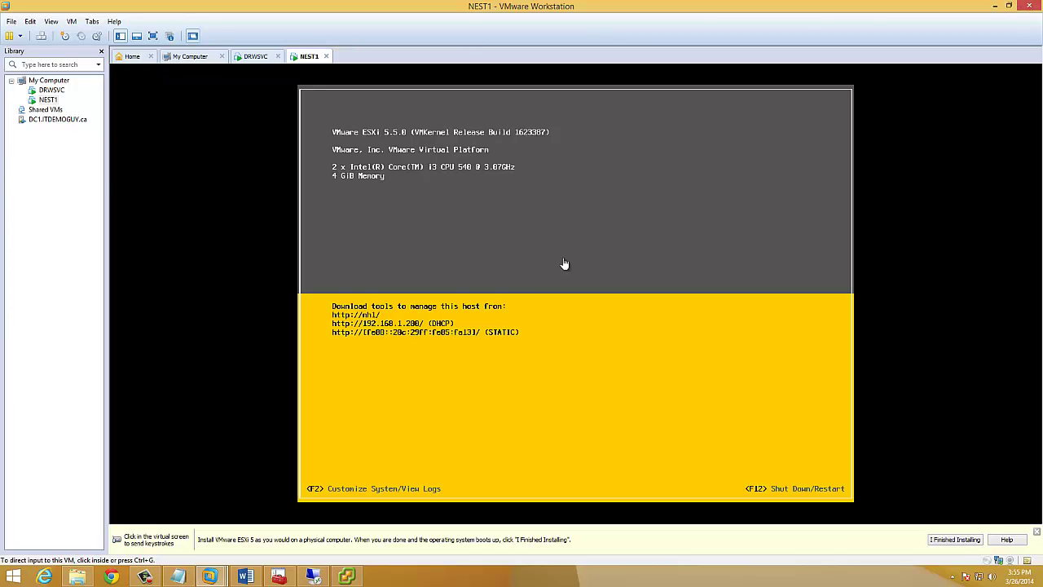
{"action": "left_click", "coordinate": [47, 100]}
Review the configuration of nh1.itdemoguy.ca in the vSphere Client and the NEST1 reservation's options in the DHCP console
{"action": "left_click", "coordinate": [356, 578]}
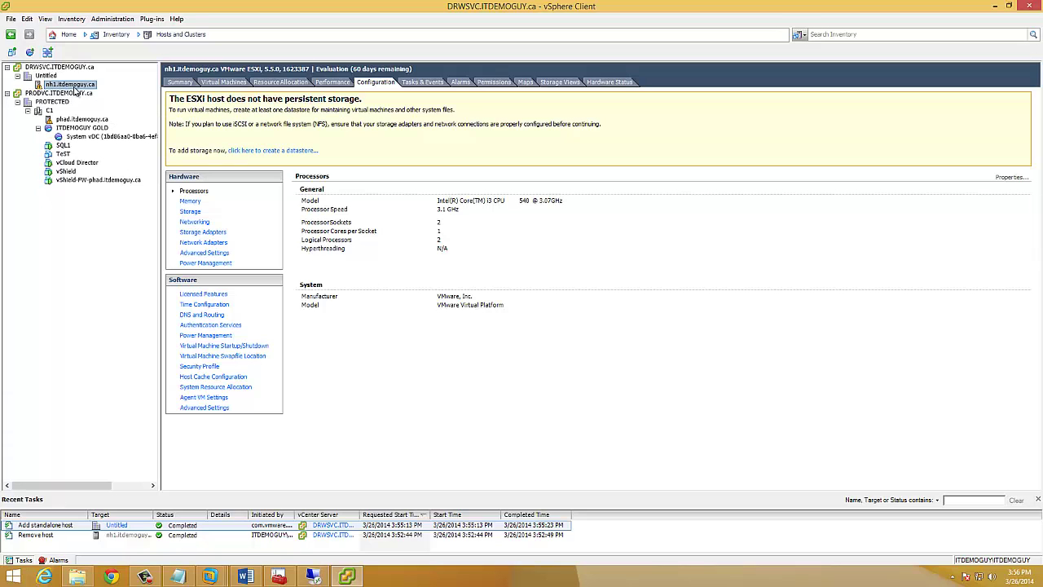
{"action": "left_click", "coordinate": [996, 6]}
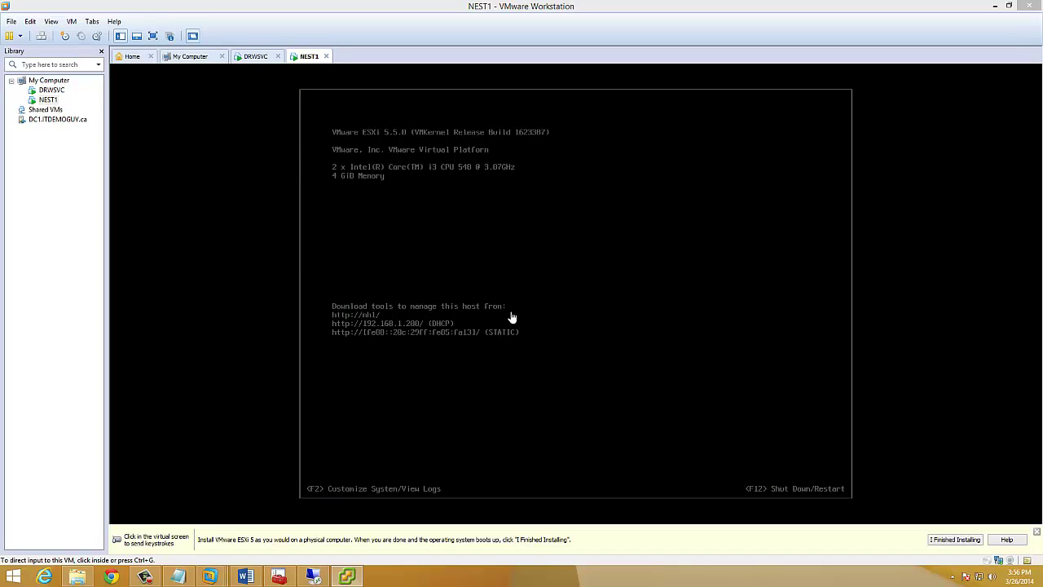
{"action": "left_click", "coordinate": [280, 580]}
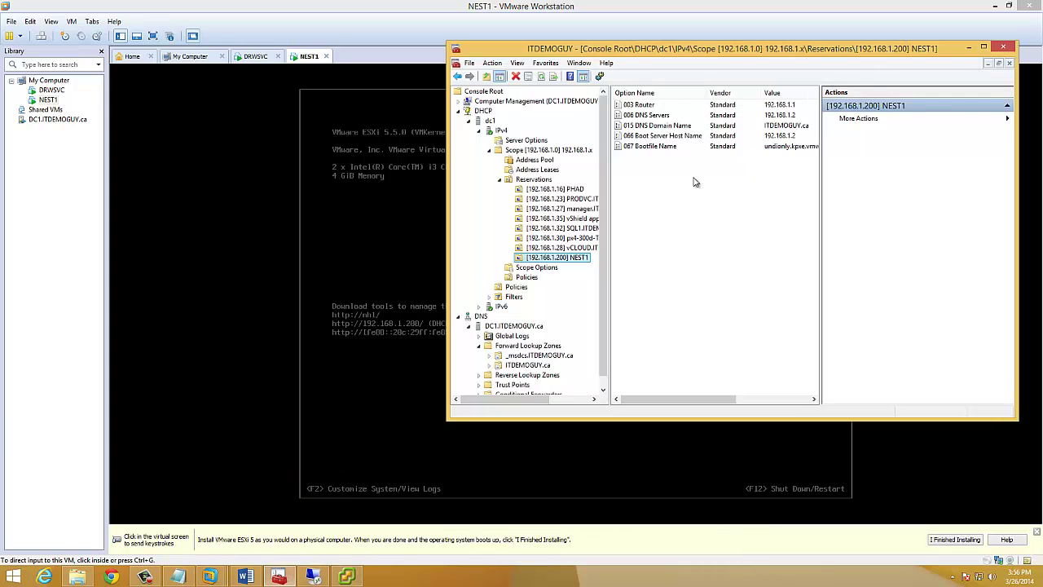
Examine the NH1 host record in the ITDEMOGUY.ca forward lookup zone, with the management console maximized
{"action": "scroll", "coordinate": [554, 334], "scroll_direction": "down", "scroll_amount": 1}
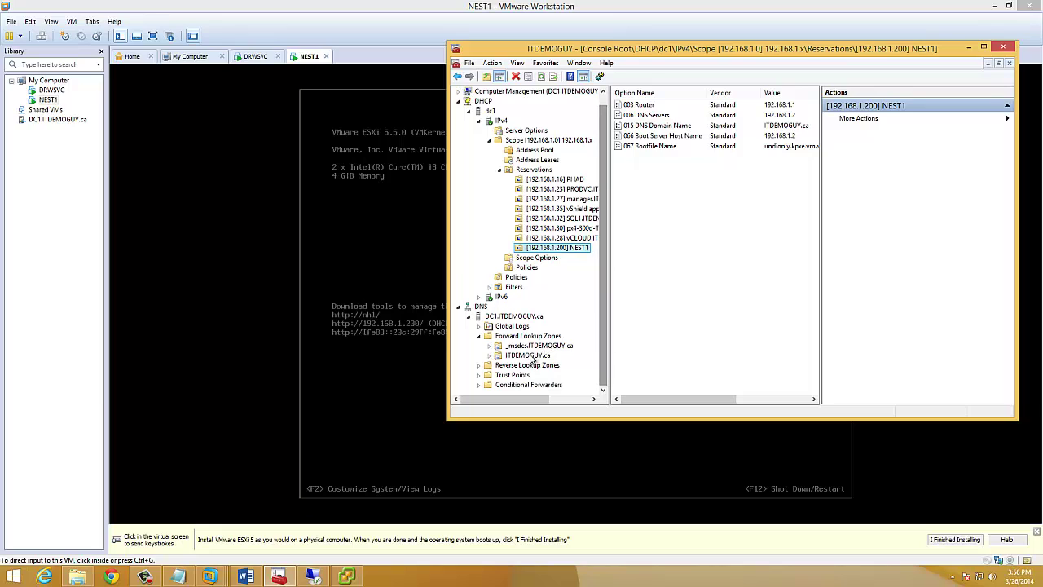
{"action": "left_click", "coordinate": [515, 357]}
{"action": "left_click", "coordinate": [490, 356]}
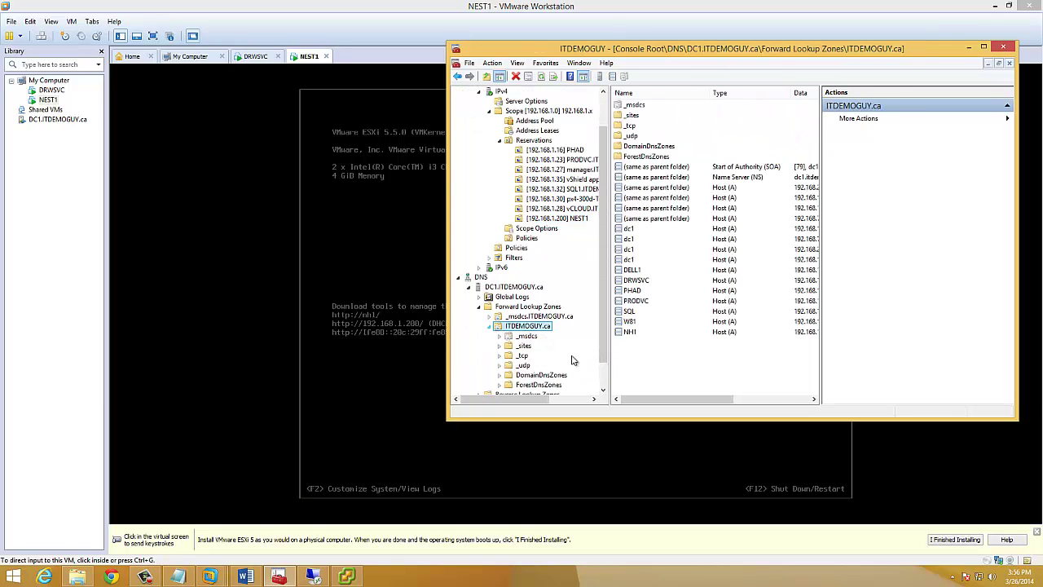
{"action": "left_click", "coordinate": [628, 333]}
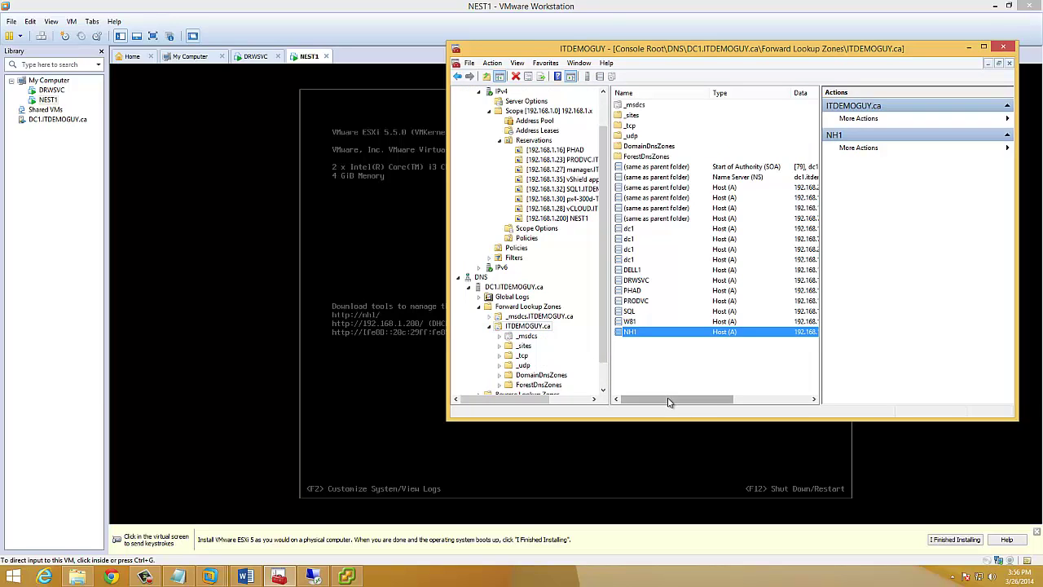
{"action": "mouse_move", "coordinate": [669, 401]}
{"action": "left_mouse_down"}
{"action": "mouse_move", "coordinate": [697, 405]}
{"action": "mouse_move", "coordinate": [670, 406]}
{"action": "left_mouse_up"}
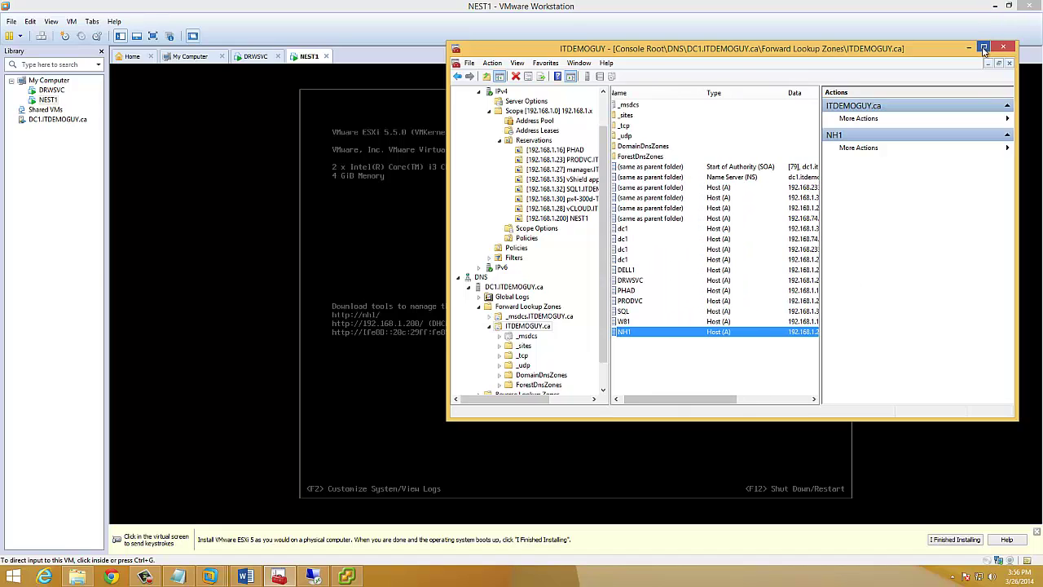
{"action": "left_click", "coordinate": [984, 47]}
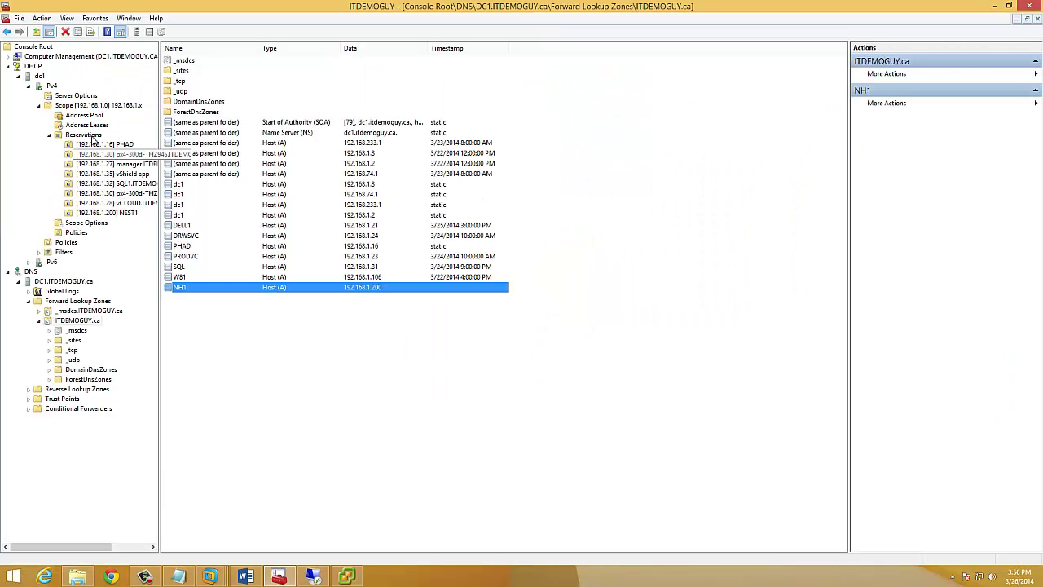
Compare the NEST1 DHCP reservation's options with the NH1 host record in the ITDEMOGUY.ca DNS zone
{"action": "left_click", "coordinate": [115, 213]}
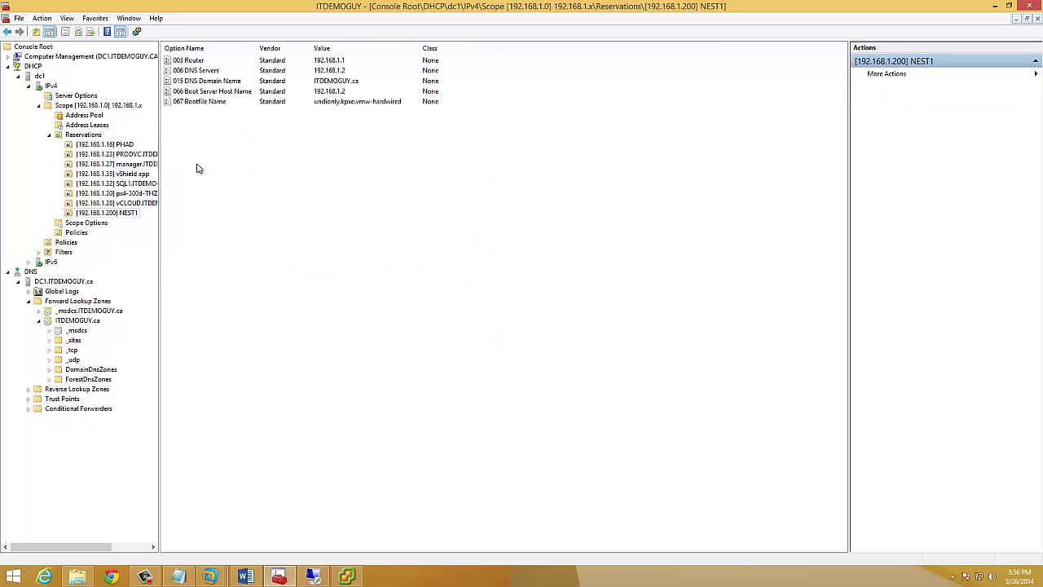
{"action": "left_click", "coordinate": [107, 215]}
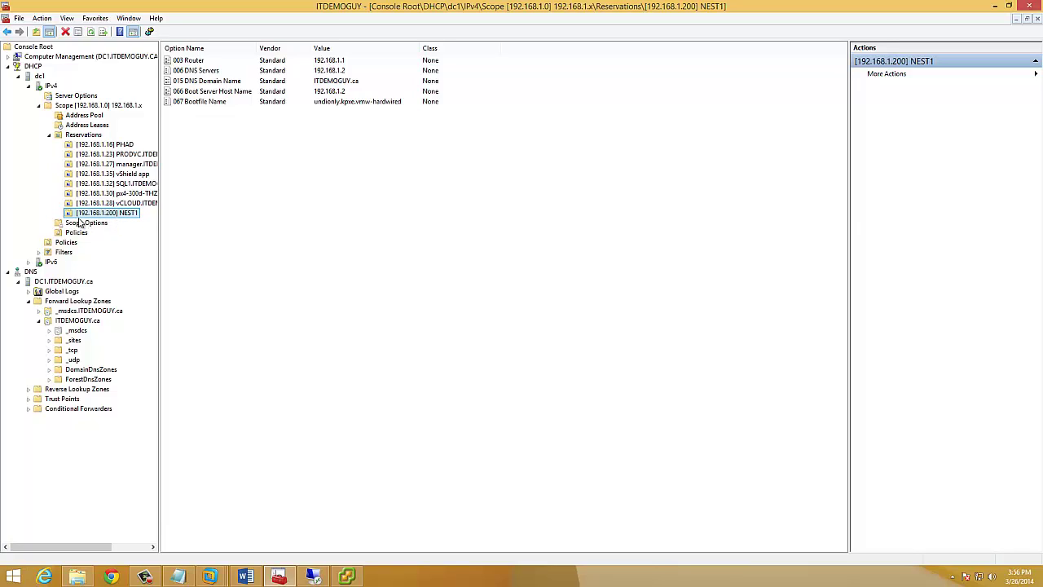
{"action": "left_click", "coordinate": [85, 321]}
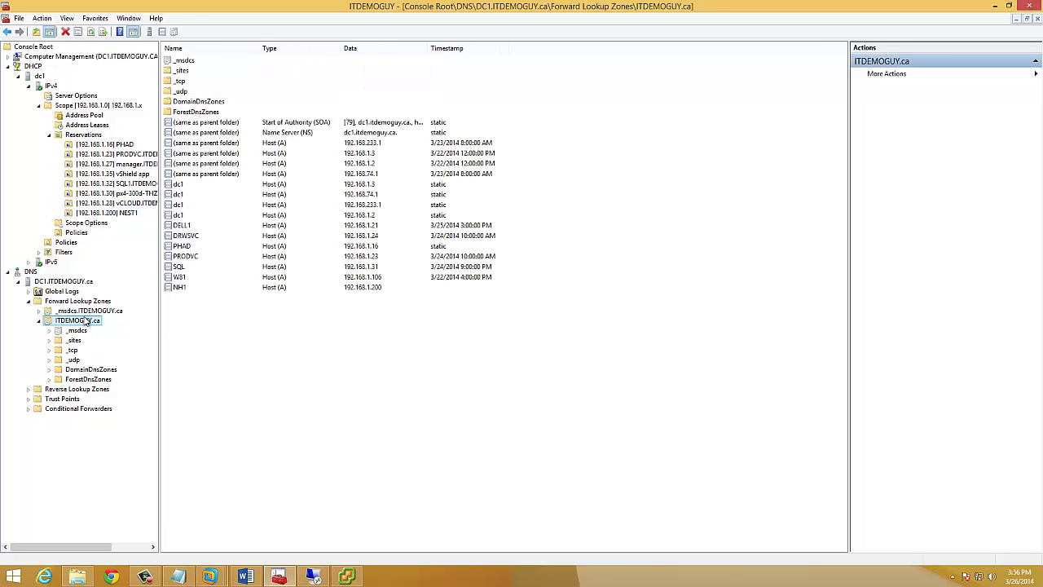
{"action": "left_click", "coordinate": [180, 289]}
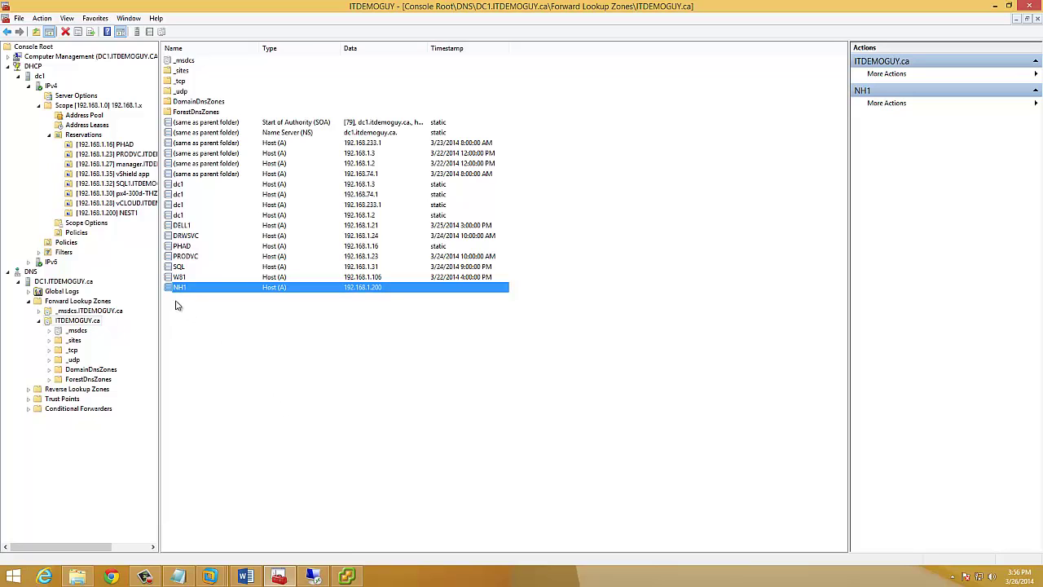
Minimize the management console, switch to the vSphere Client and check the nh1.itdemoguy.ca host under DRWSVC
{"action": "left_click", "coordinate": [996, 6]}
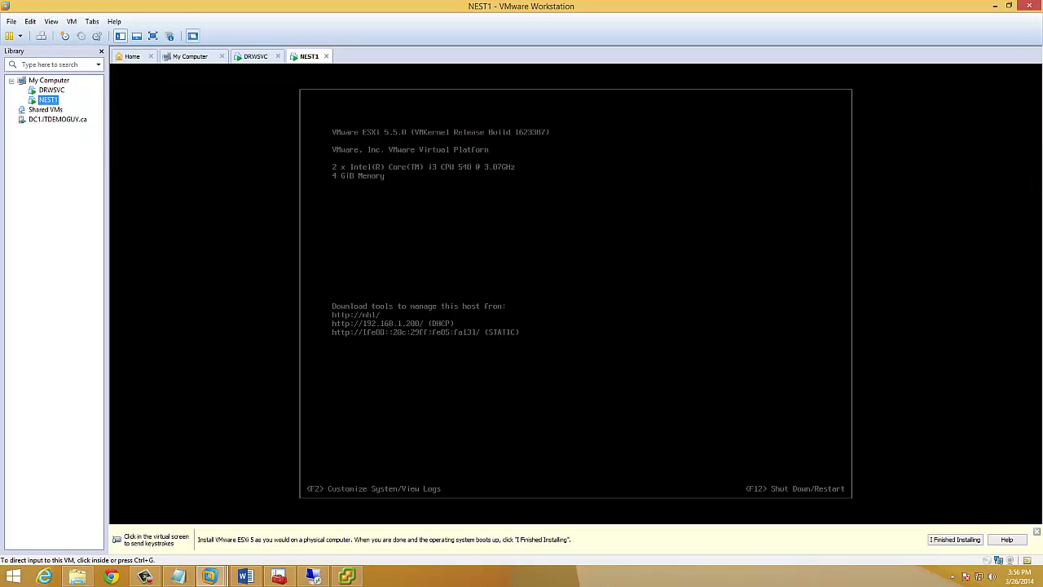
{"action": "left_click", "coordinate": [347, 576]}
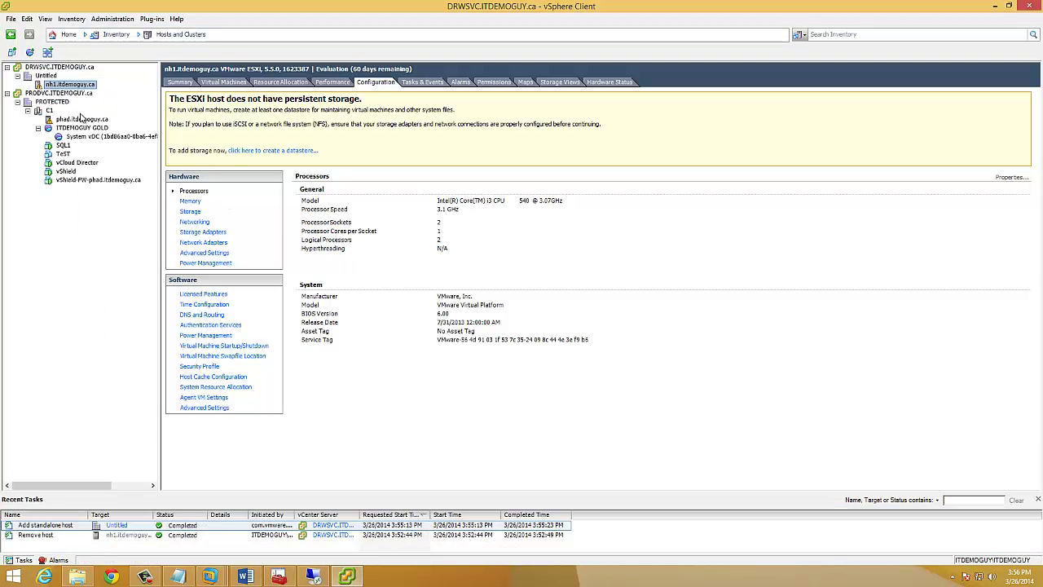
{"action": "left_click", "coordinate": [51, 76]}
{"action": "left_click", "coordinate": [66, 84]}
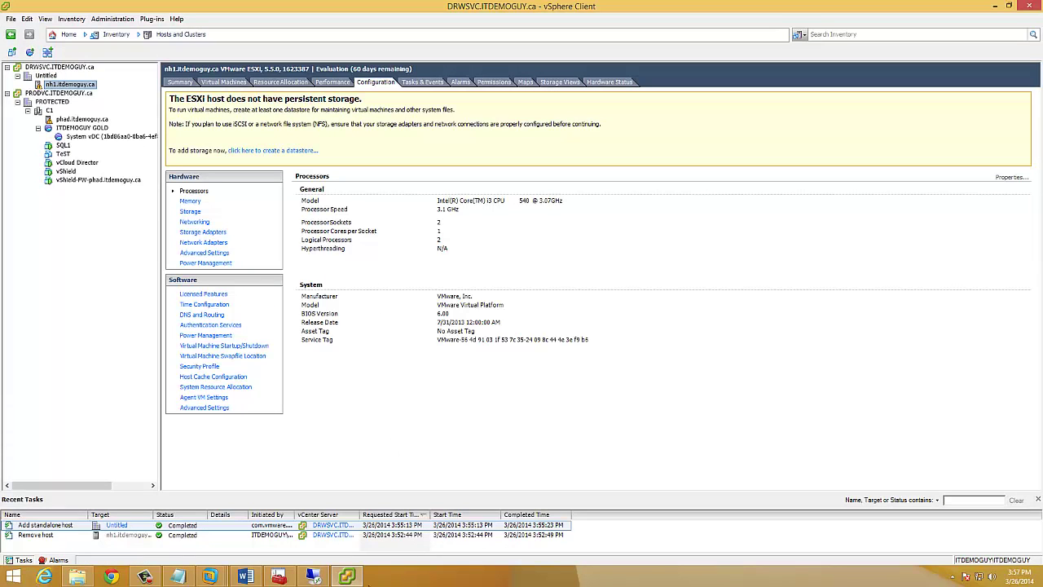
Switch to the Nesting ESXi 5.5 document in Word and change the three "Prepare Nested host" bullets to check marks
{"action": "left_click", "coordinate": [244, 576]}
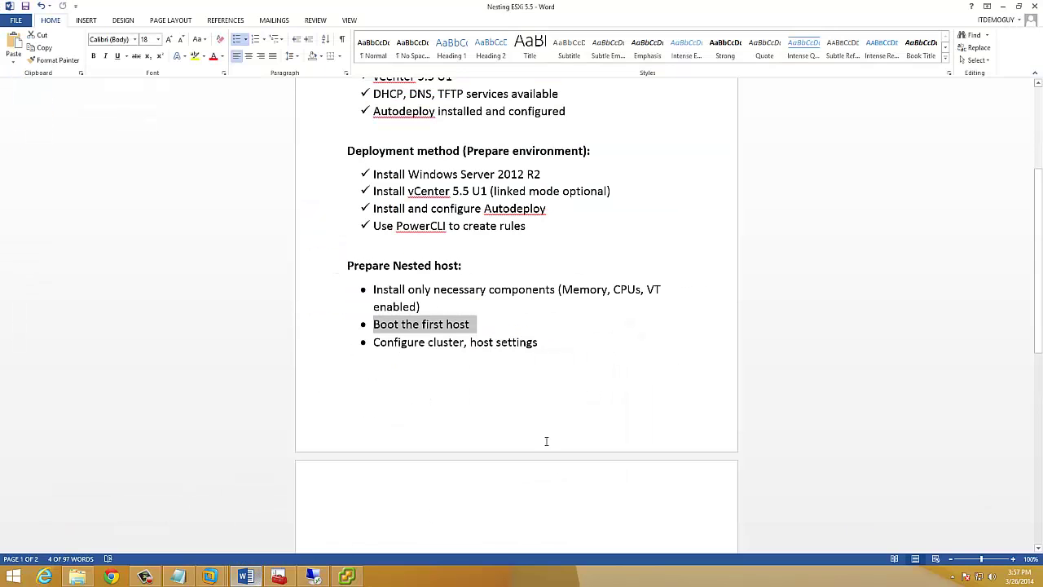
{"action": "left_click", "coordinate": [563, 348]}
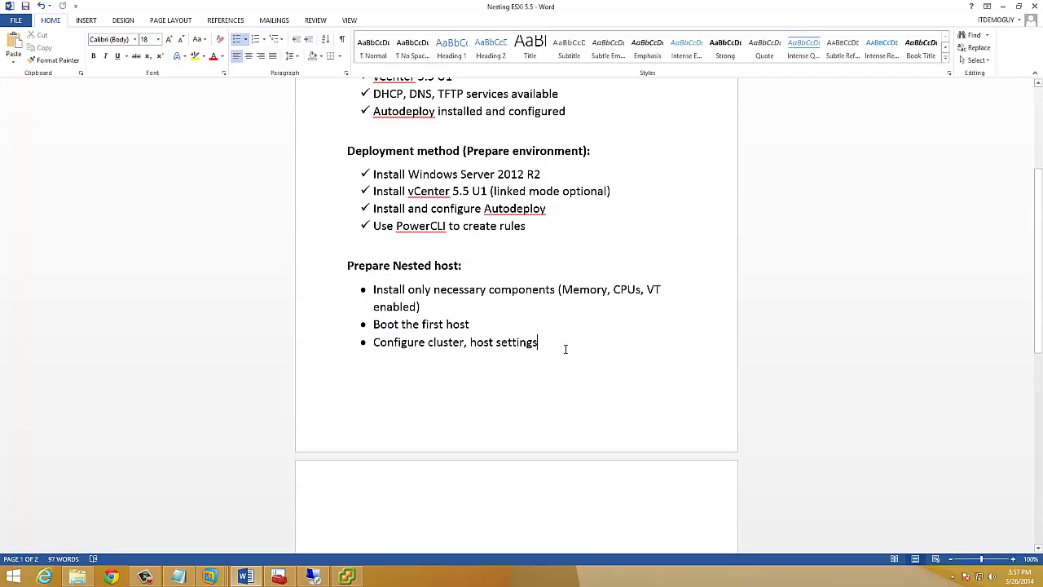
{"action": "key", "text": "ctrl+shift+Up"}
{"action": "key", "text": "ctrl+shift+Up"}
{"action": "key", "text": "ctrl+shift+Up"}
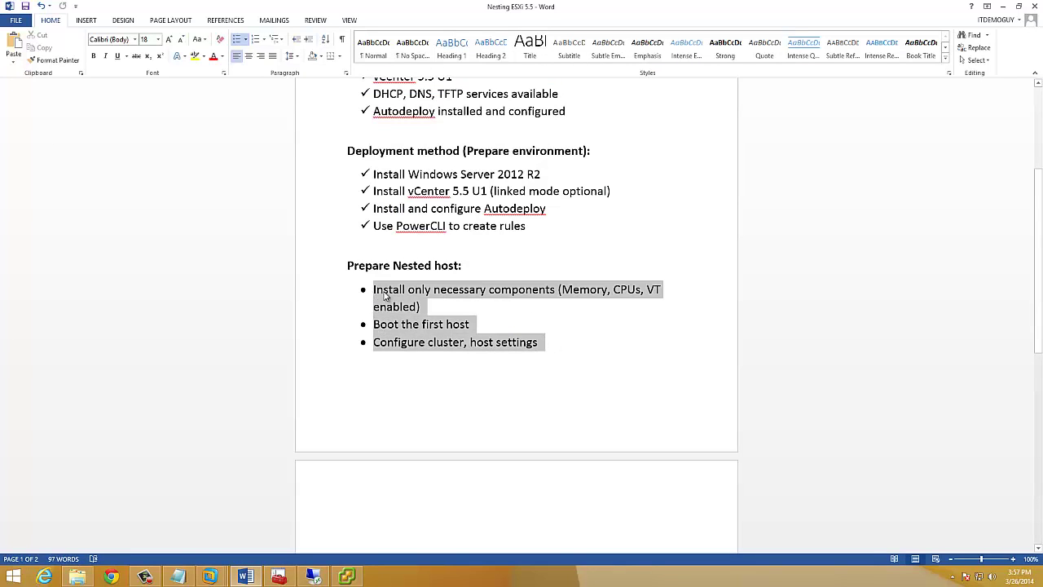
{"action": "left_click", "coordinate": [247, 40]}
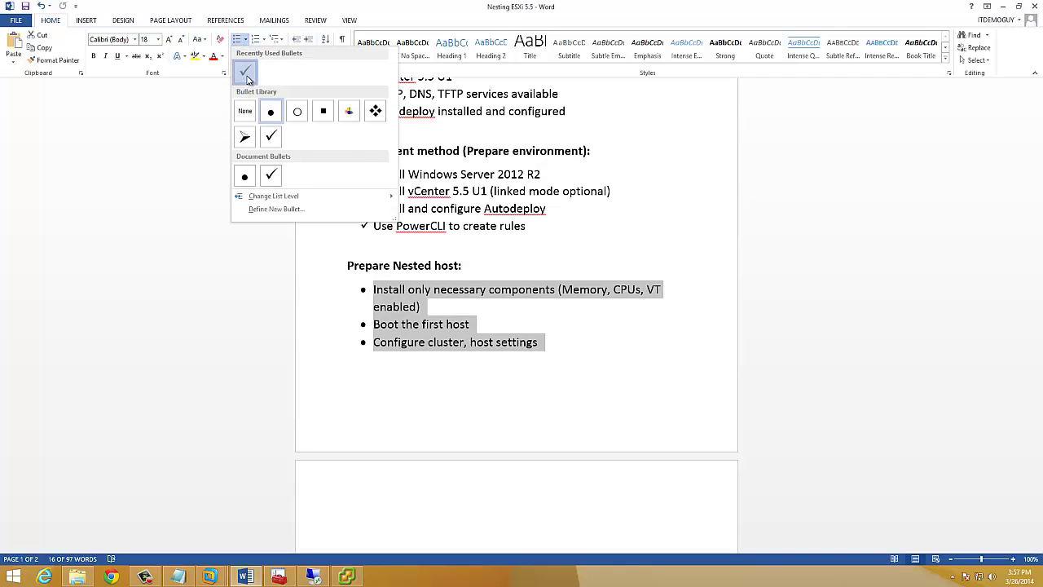
{"action": "left_click", "coordinate": [546, 355]}
{"action": "left_click", "coordinate": [372, 291], "text": "shift"}
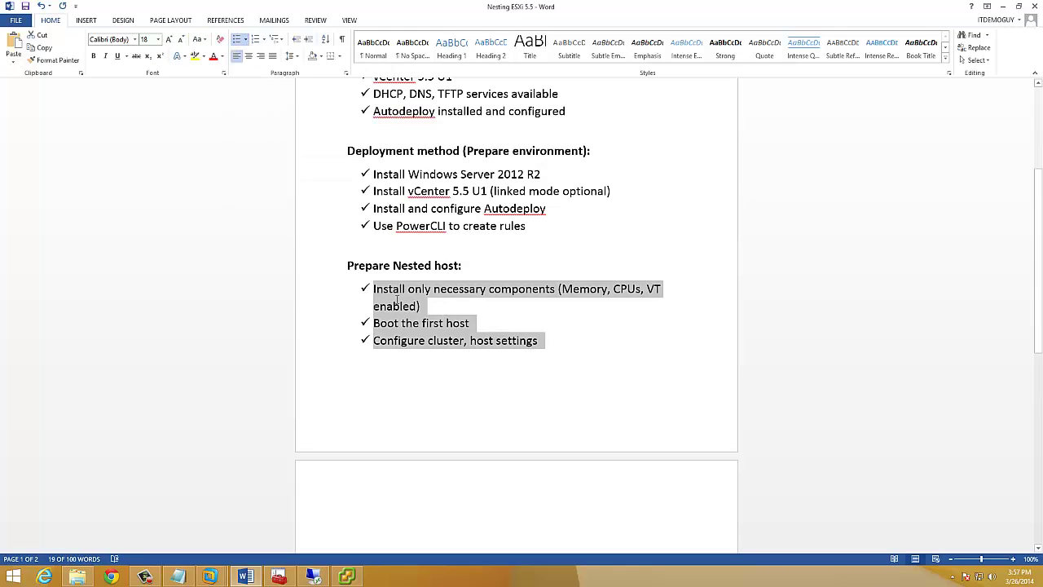
{"action": "left_click", "coordinate": [428, 299]}
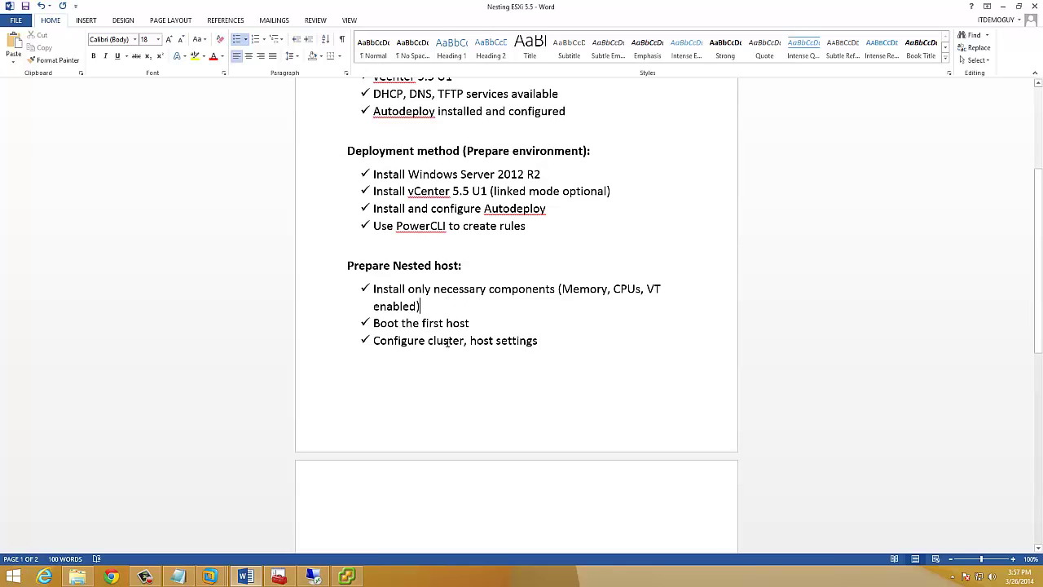
{"action": "left_click_drag", "start_coordinate": [446, 340], "coordinate": [508, 359]}
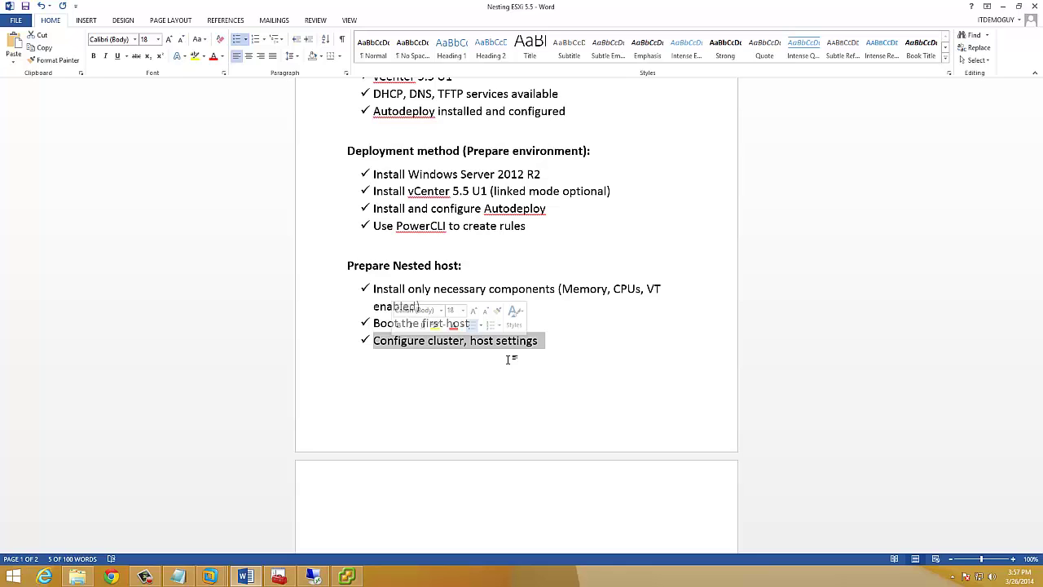
{"action": "scroll", "coordinate": [502, 364], "scroll_direction": "up", "scroll_amount": 3}
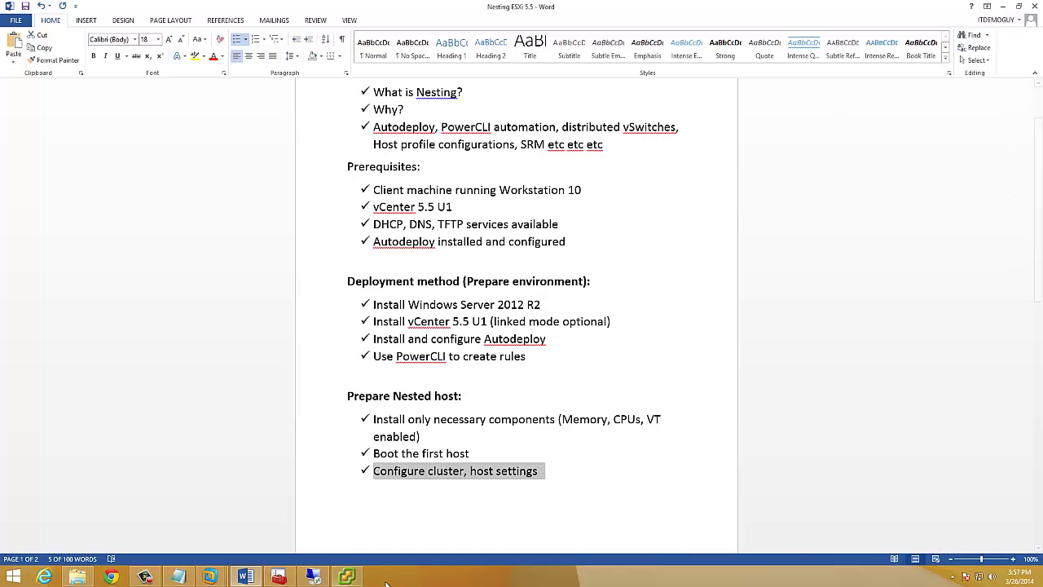
{"action": "left_click", "coordinate": [159, 577]}
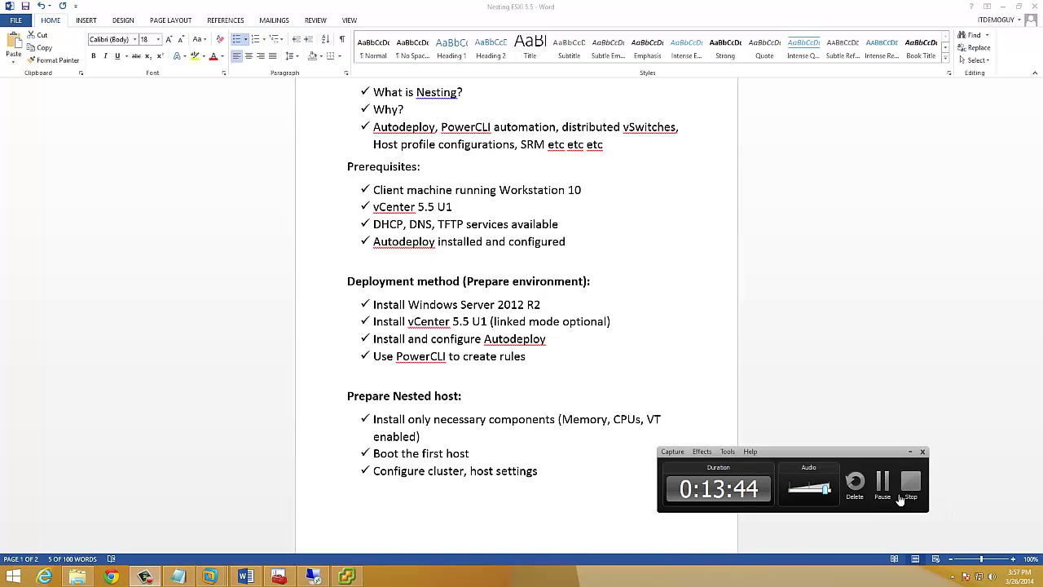